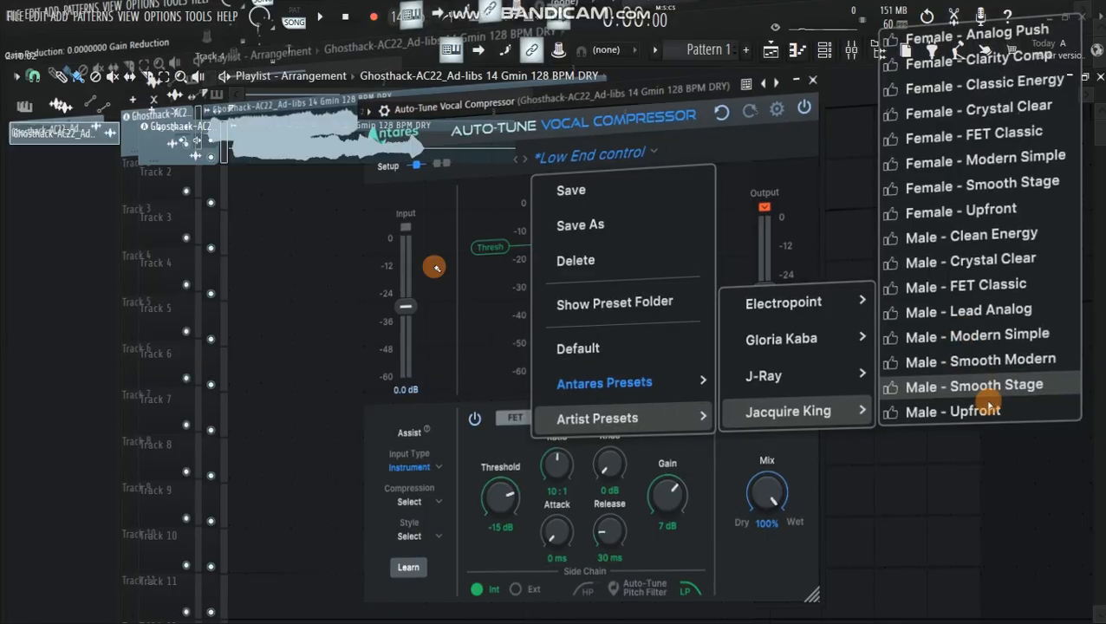
# Play back the dry ad-lib vocal clip in the playlist.
pyautogui.click(756, 116)
pyautogui.moveTo(598, 101); pyautogui.dragTo(459, 102)
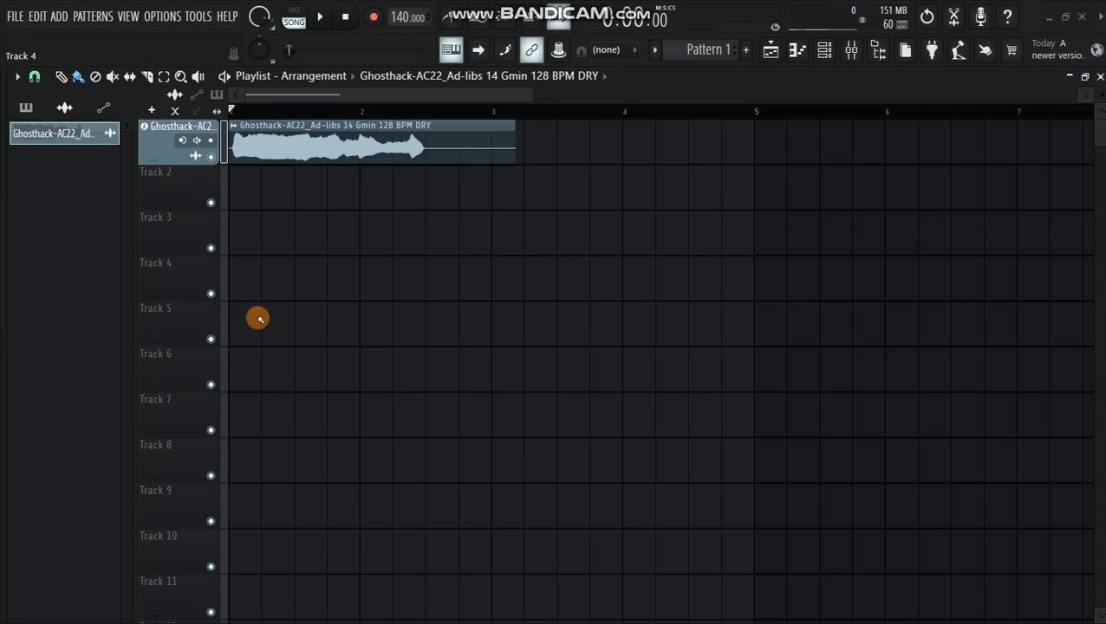
pyautogui.moveTo(530, 95); pyautogui.dragTo(440, 97)
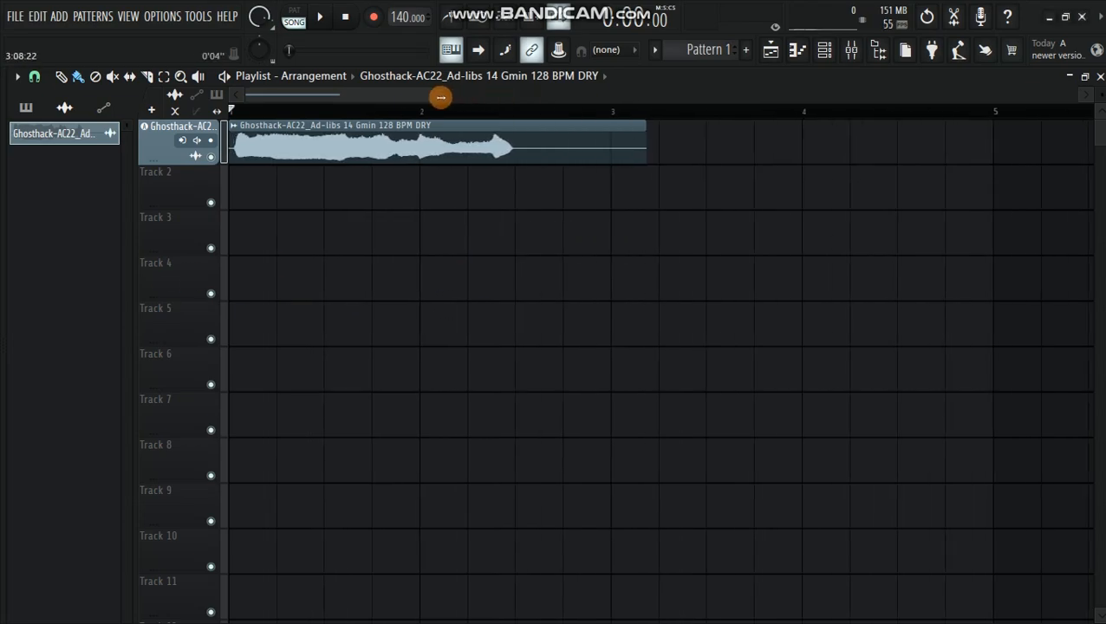
pyautogui.press('space')
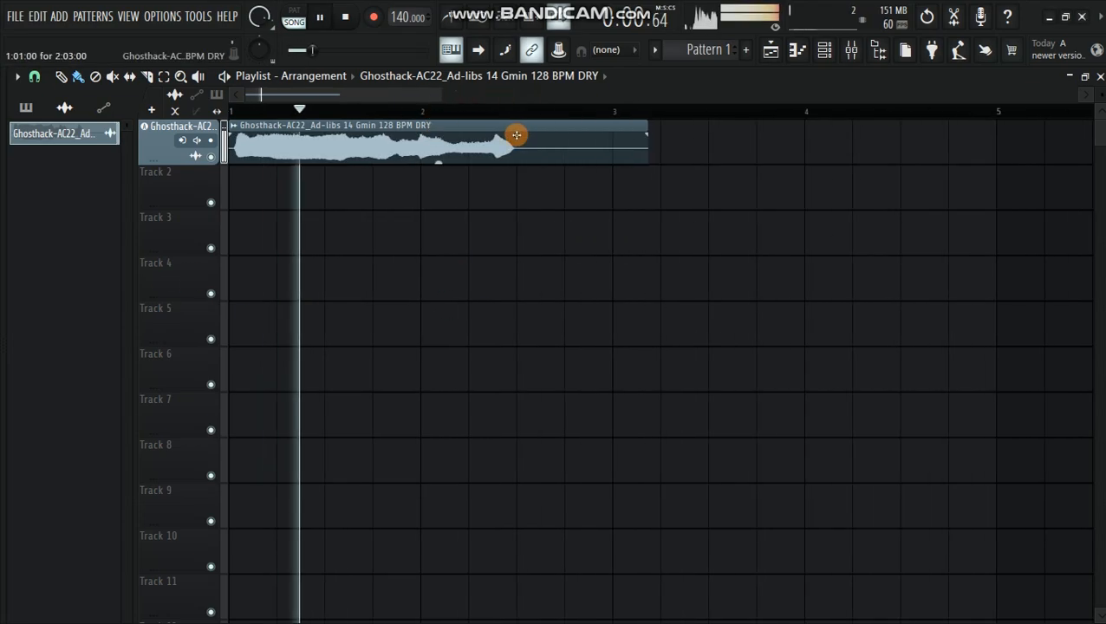
pyautogui.press('space')
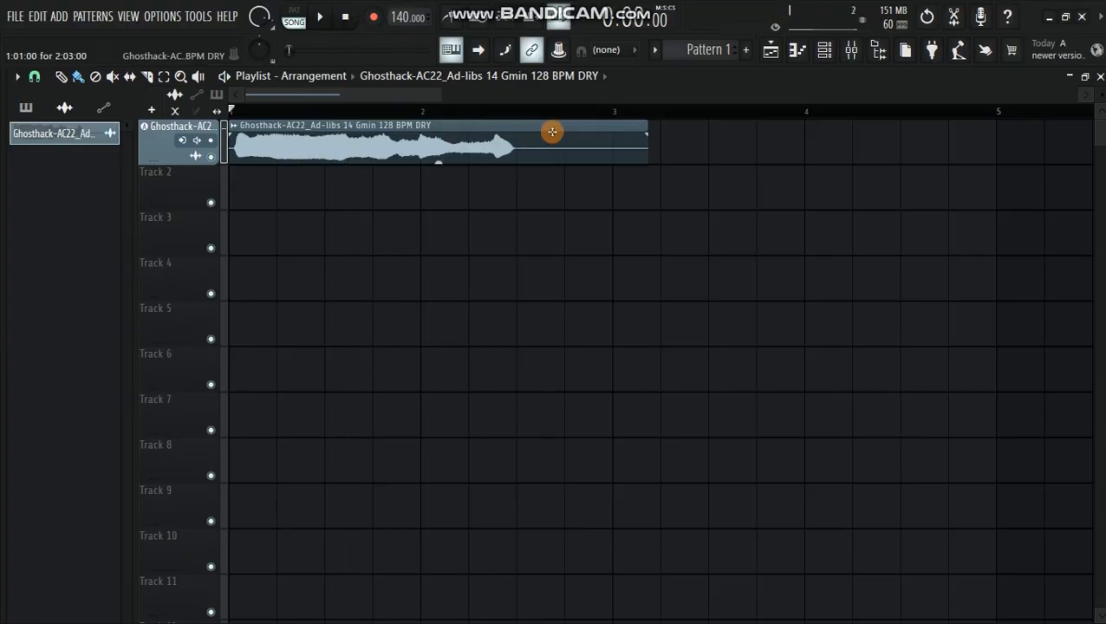
# Load Auto-Tune Artist into the first effect slot of the vocal clip's mixer track and close the sample settings.
pyautogui.doubleClick(552, 131)
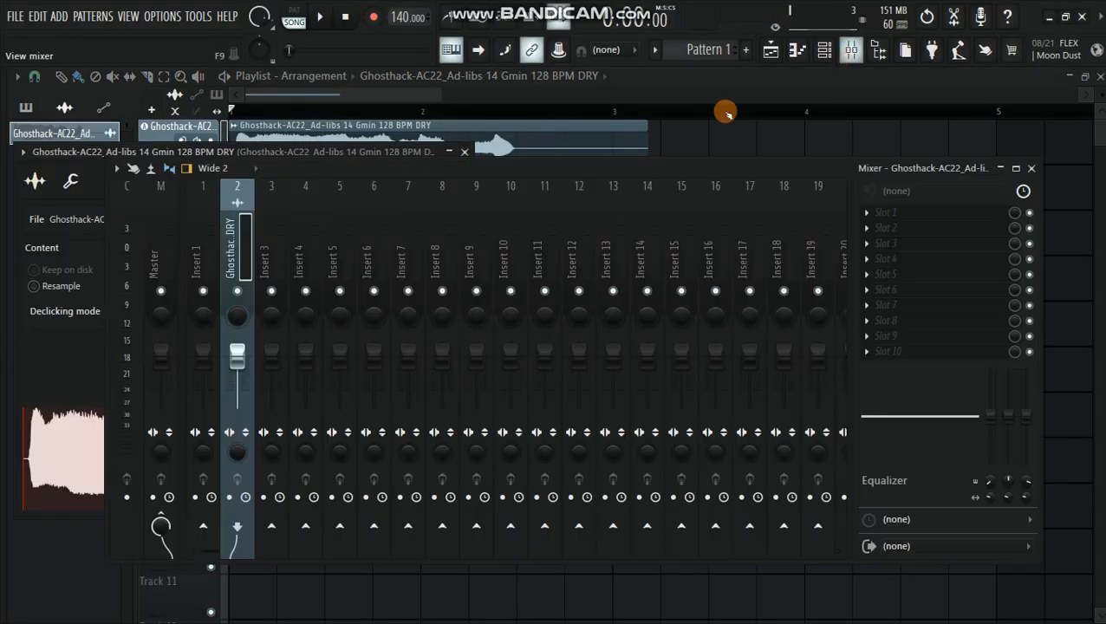
pyautogui.click(849, 51)
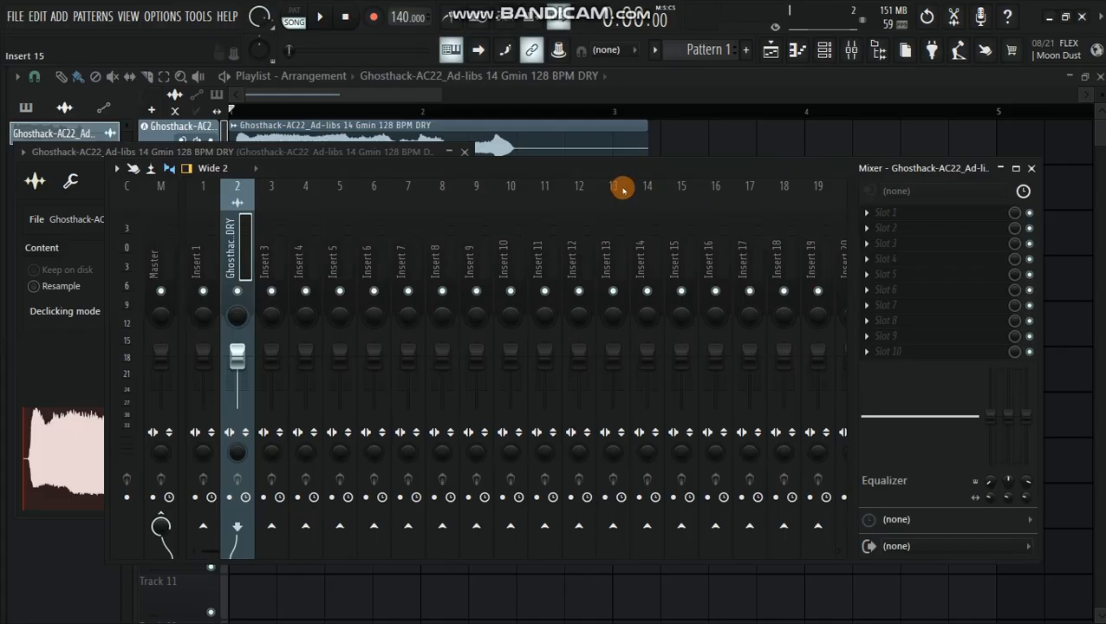
pyautogui.click(866, 217)
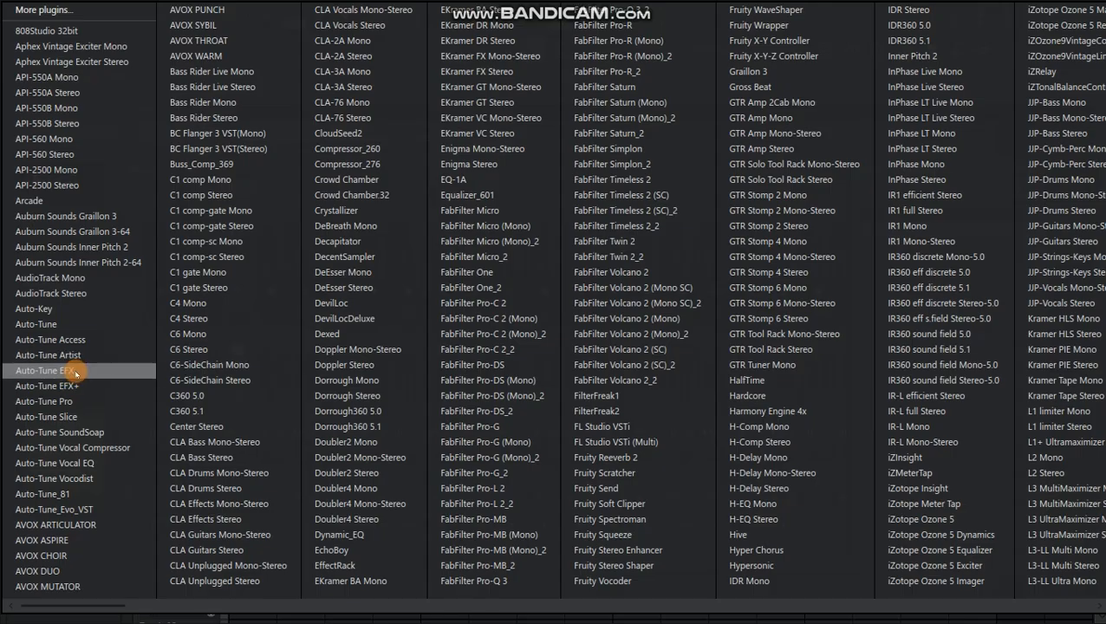
pyautogui.click(69, 354)
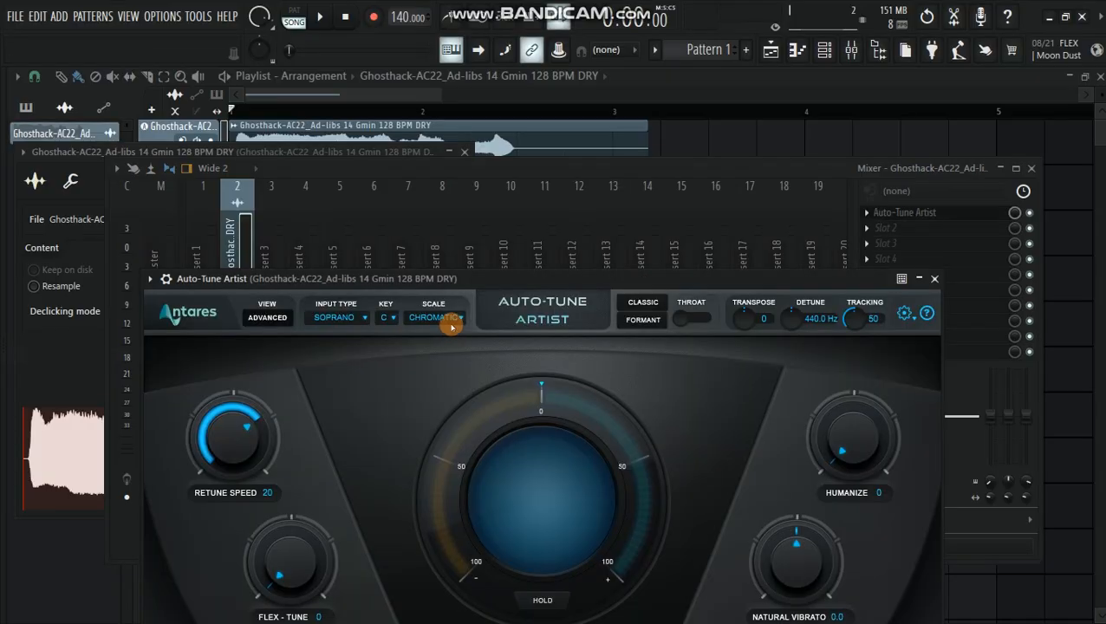
pyautogui.moveTo(512, 286); pyautogui.dragTo(538, 190)
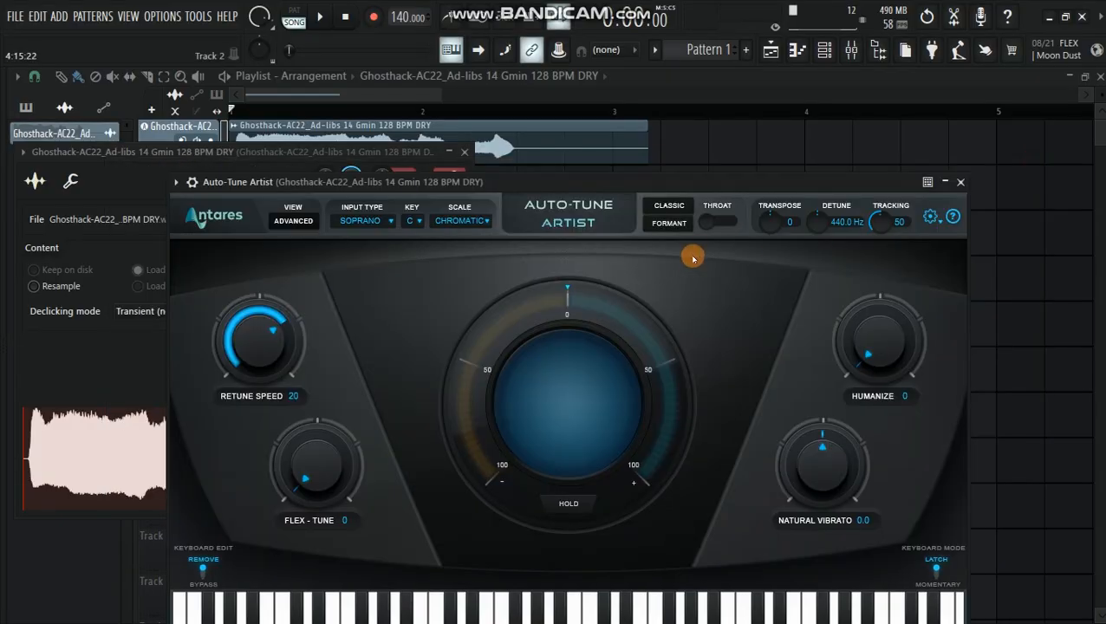
pyautogui.click(464, 153)
pyautogui.moveTo(537, 185); pyautogui.dragTo(508, 184)
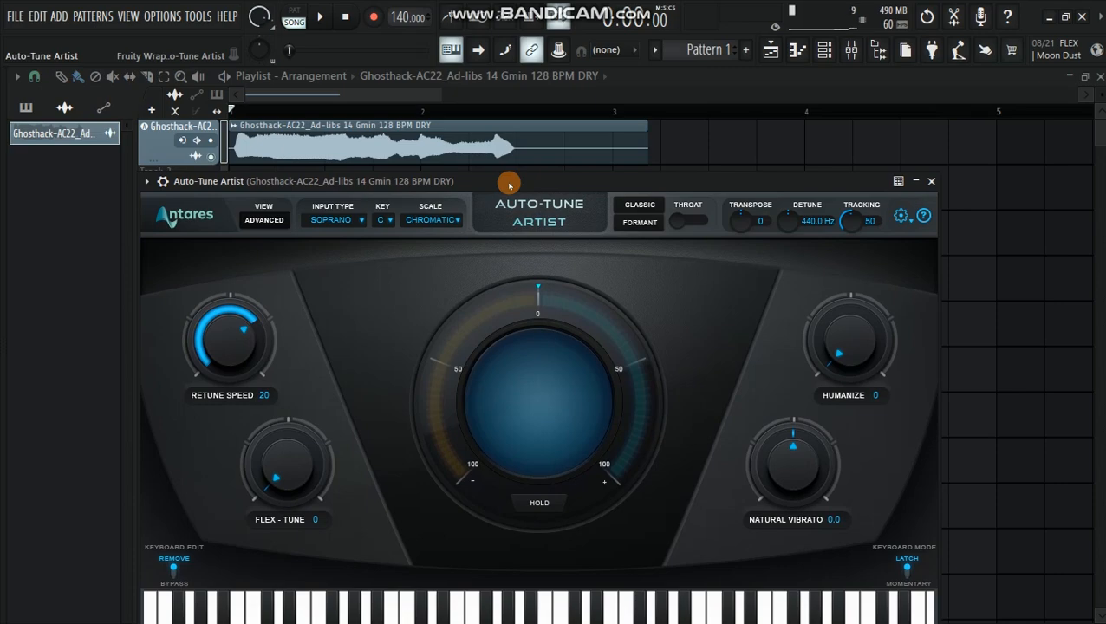
# Set Auto-Tune Artist to the G minor key and scale.
pyautogui.click(428, 220)
pyautogui.click(432, 205)
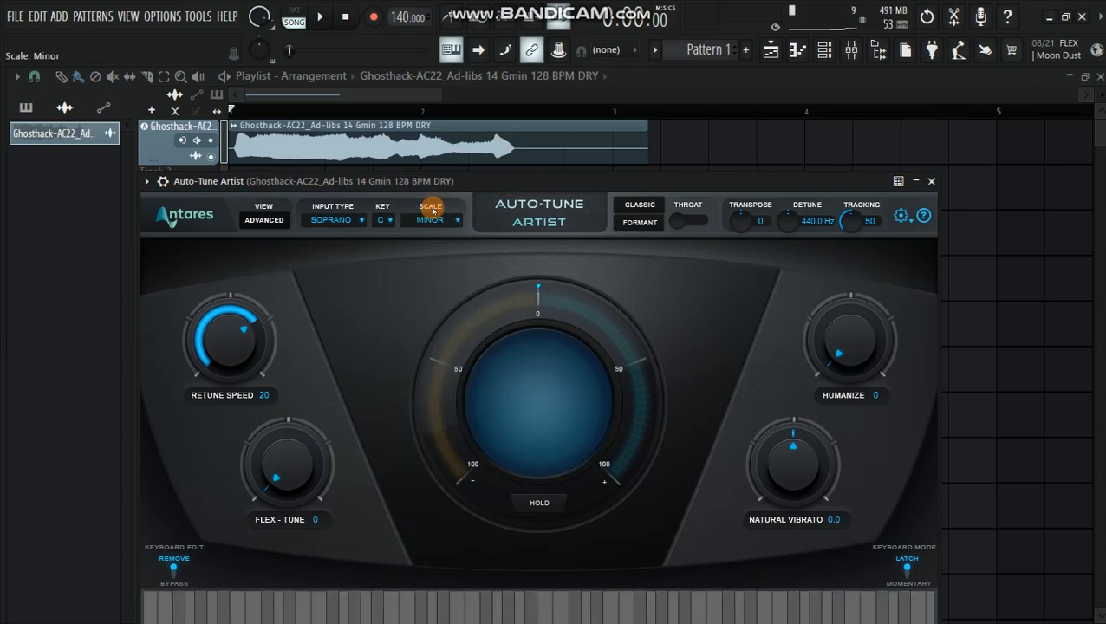
pyautogui.moveTo(378, 223)
pyautogui.mouseDown()
pyautogui.moveTo(388, 385)
pyautogui.moveTo(394, 352)
pyautogui.mouseUp()
pyautogui.moveTo(459, 179); pyautogui.dragTo(466, 156)
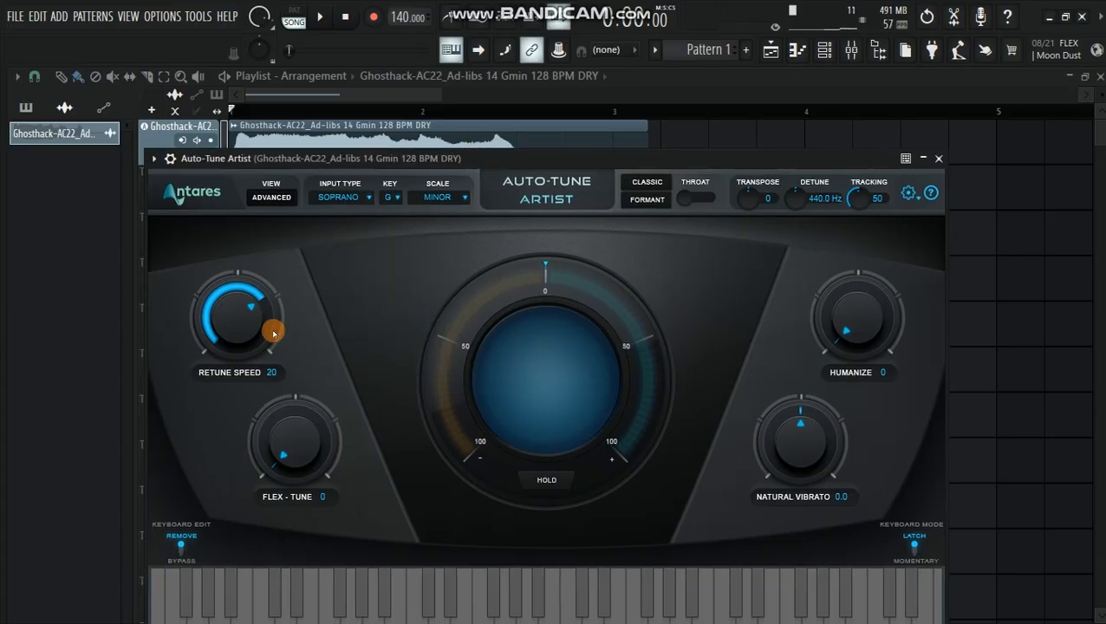
# Set Auto-Tune Artist's Retune Speed to 6 and Humanize to 22.
pyautogui.moveTo(271, 328); pyautogui.dragTo(245, 298)
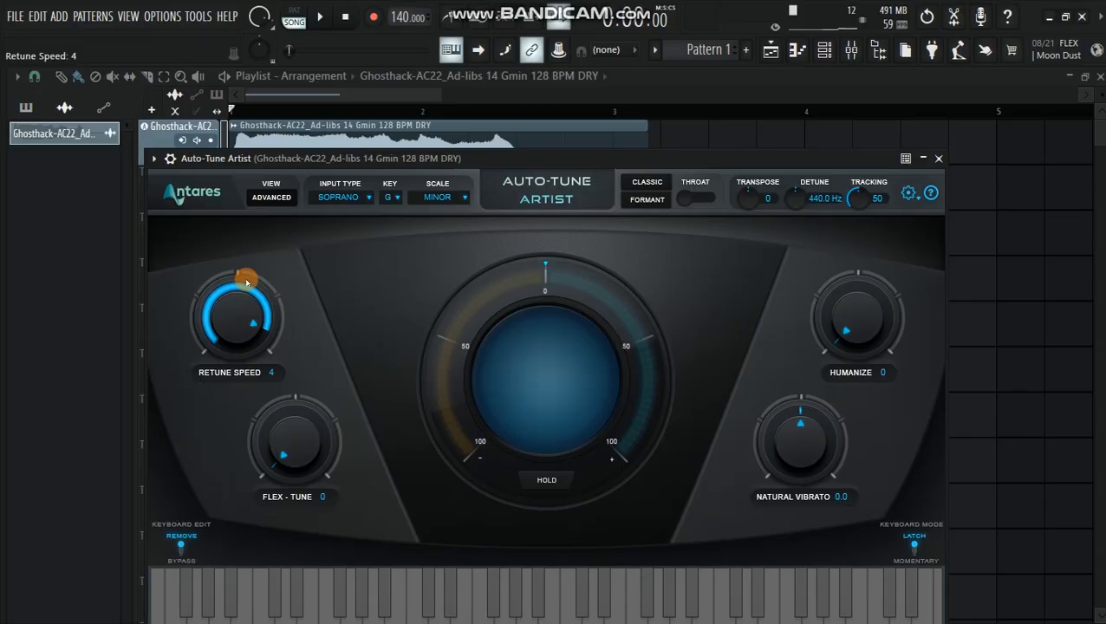
pyautogui.moveTo(405, 163); pyautogui.dragTo(406, 143)
pyautogui.moveTo(279, 269); pyautogui.dragTo(254, 304)
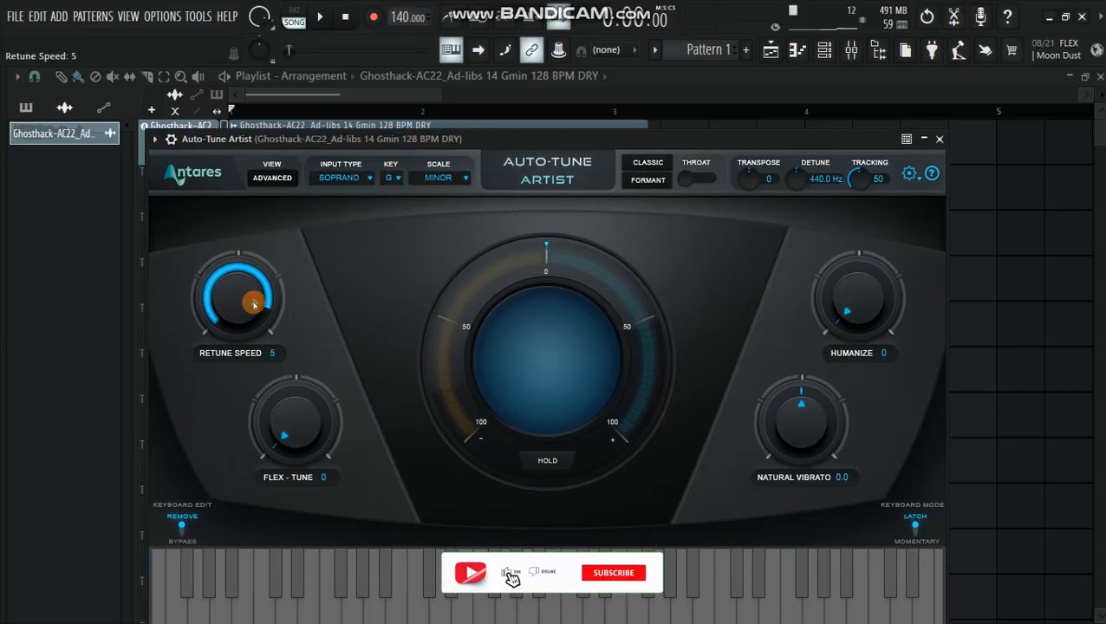
pyautogui.moveTo(874, 332); pyautogui.dragTo(847, 261)
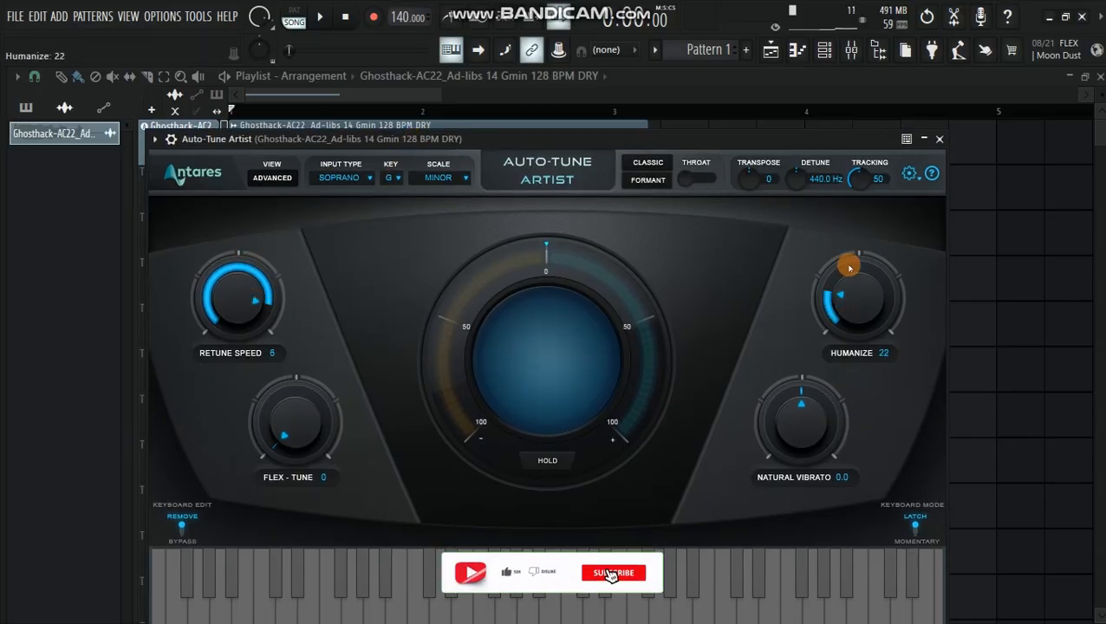
# Set Auto-Tune Artist's input type to Alto/Tenor and close the plugin.
pyautogui.click(351, 178)
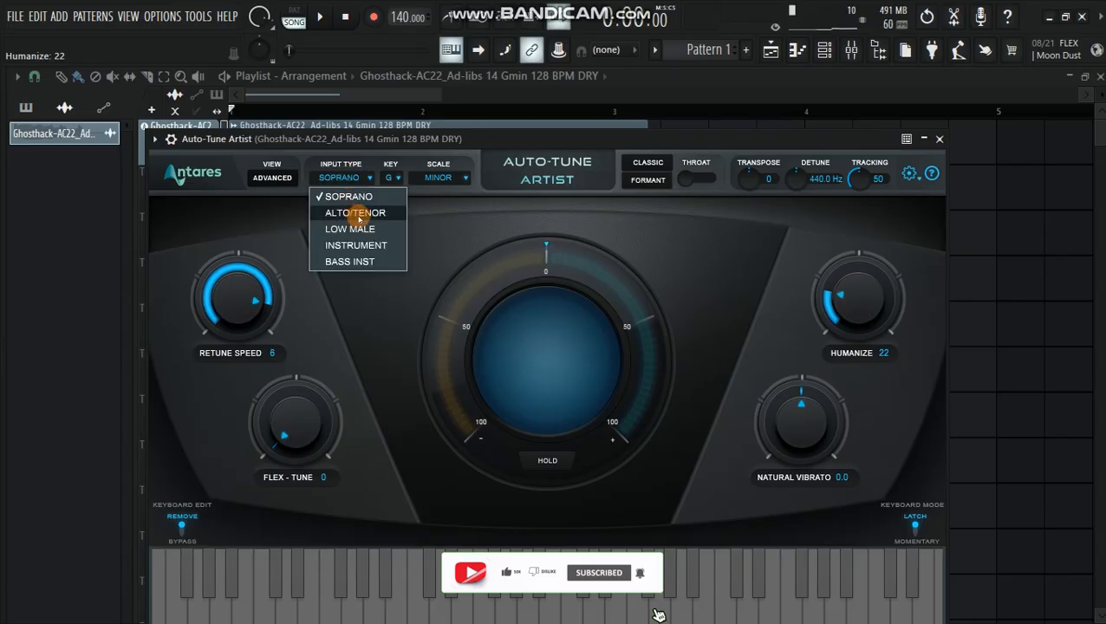
pyautogui.click(360, 214)
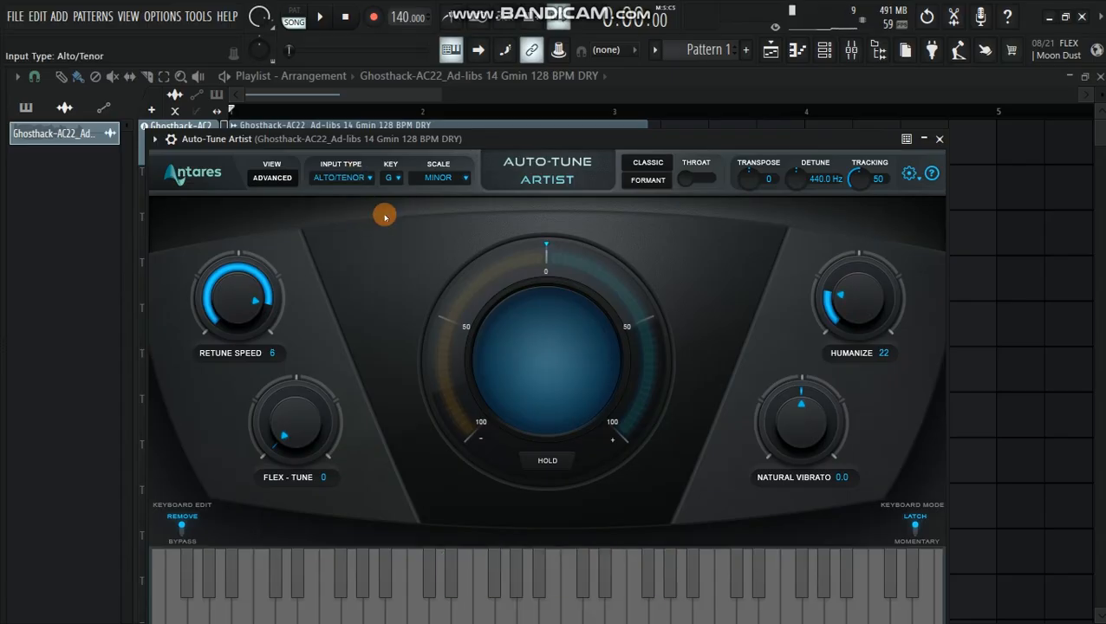
pyautogui.click(939, 139)
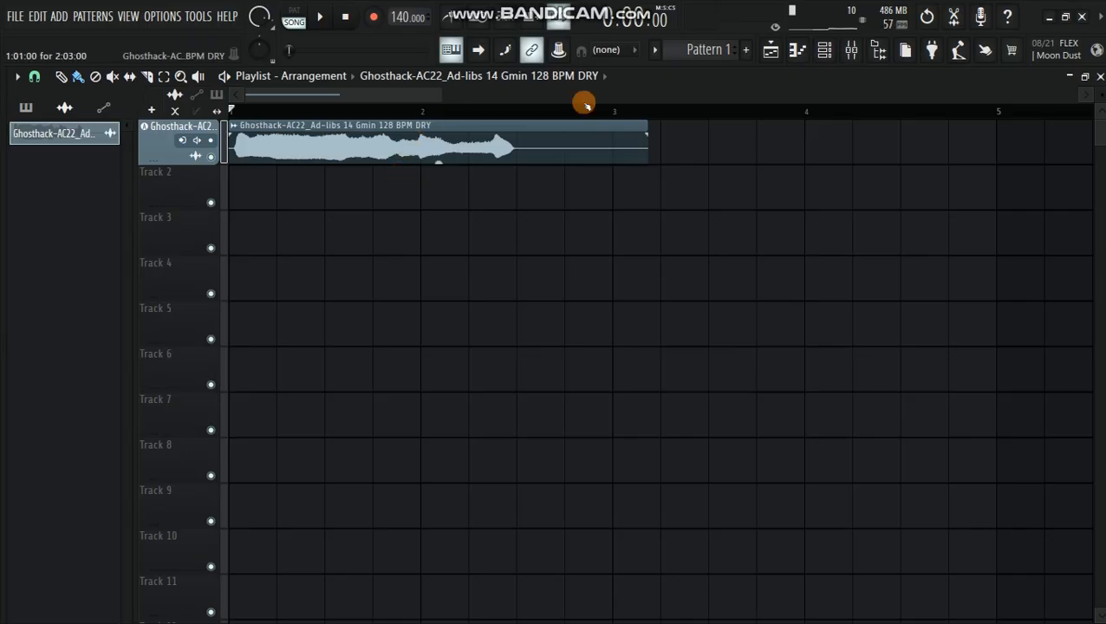
# Rename mixer Insert 6 to REVERB and colour it red-brown (#9F3835).
pyautogui.click(849, 50)
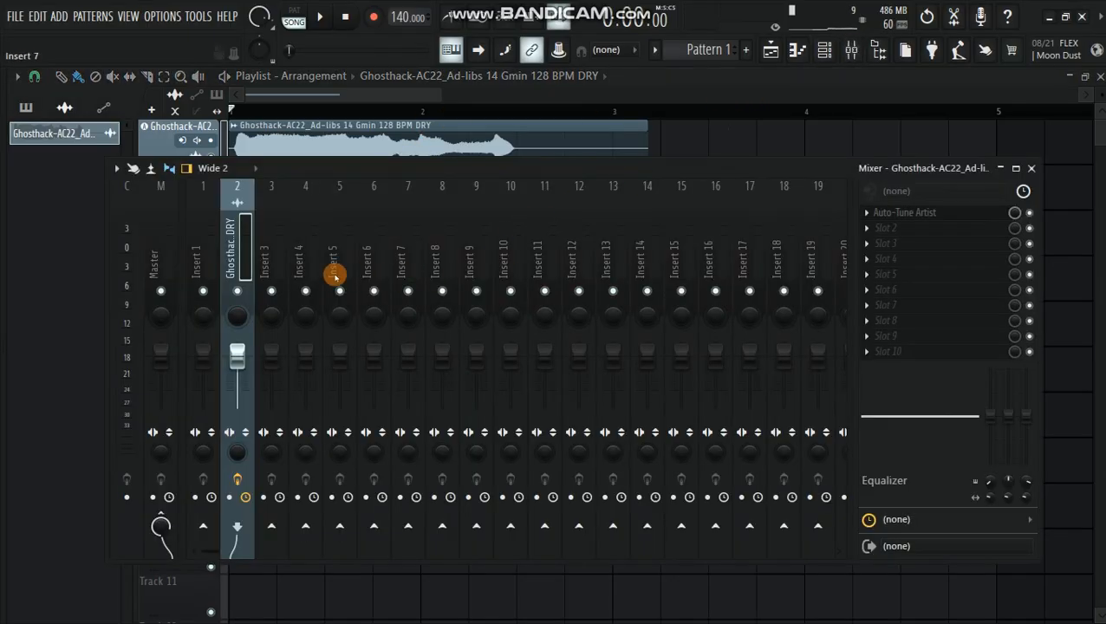
pyautogui.rightClick(378, 242)
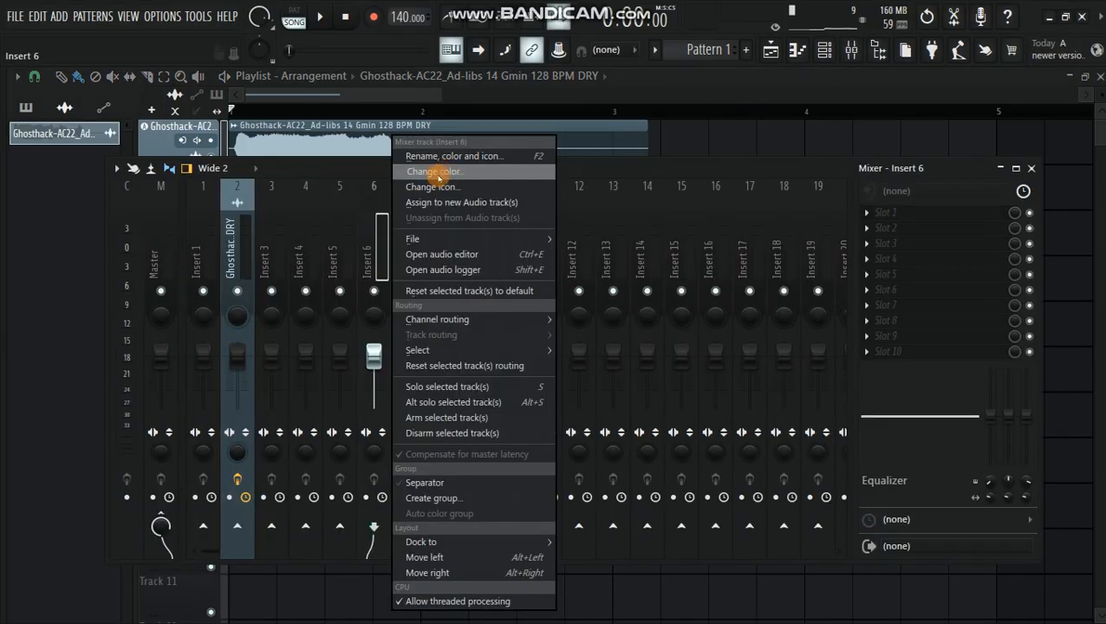
pyautogui.click(442, 157)
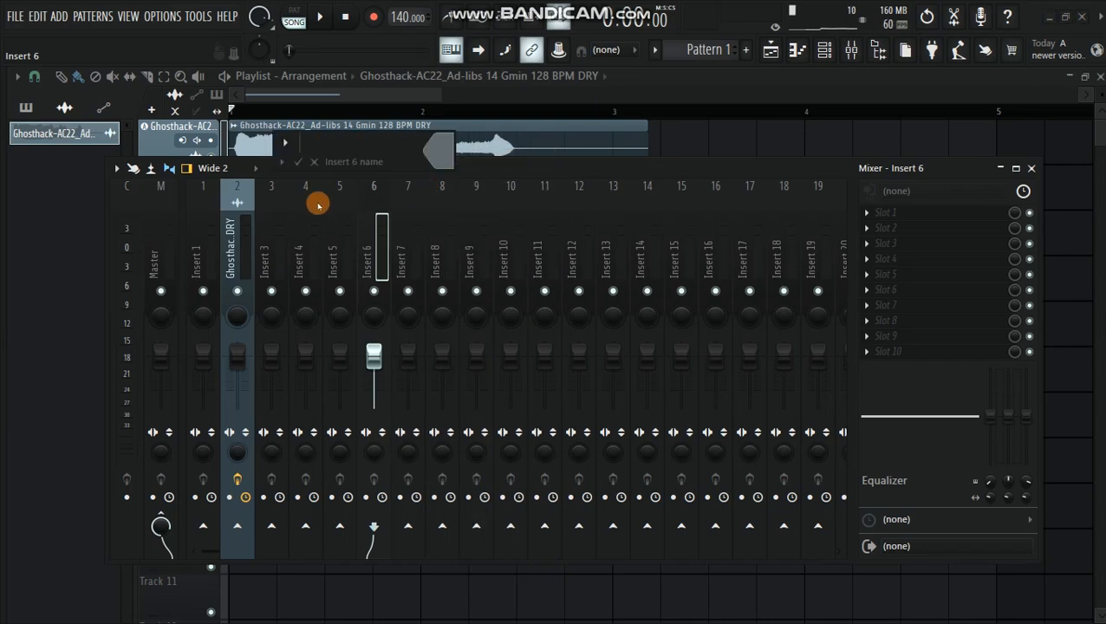
pyautogui.click(438, 151)
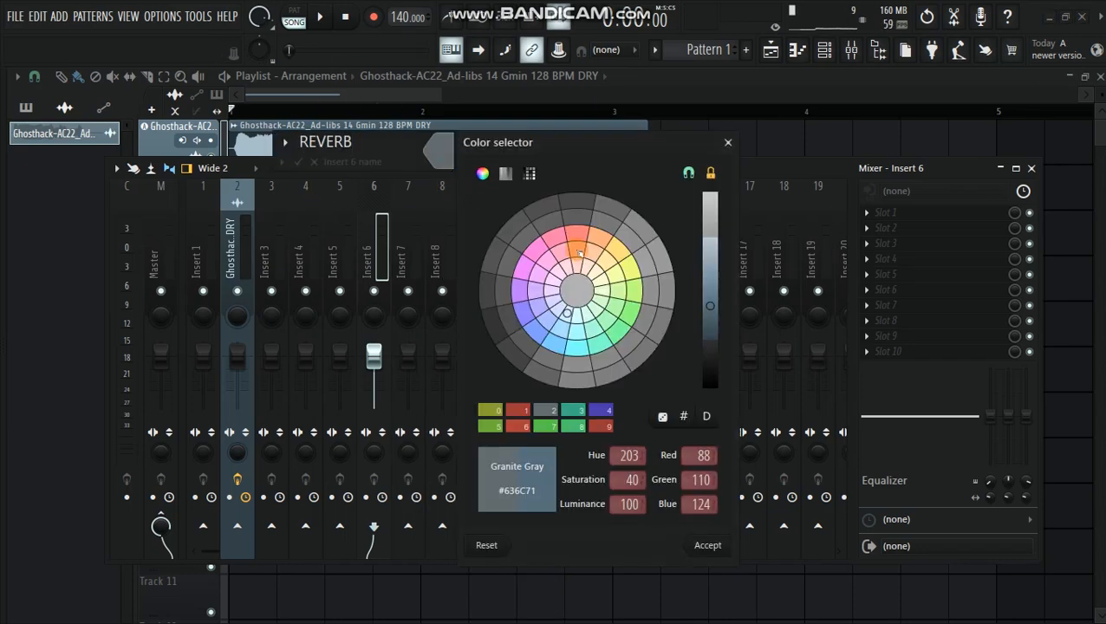
pyautogui.click(578, 235)
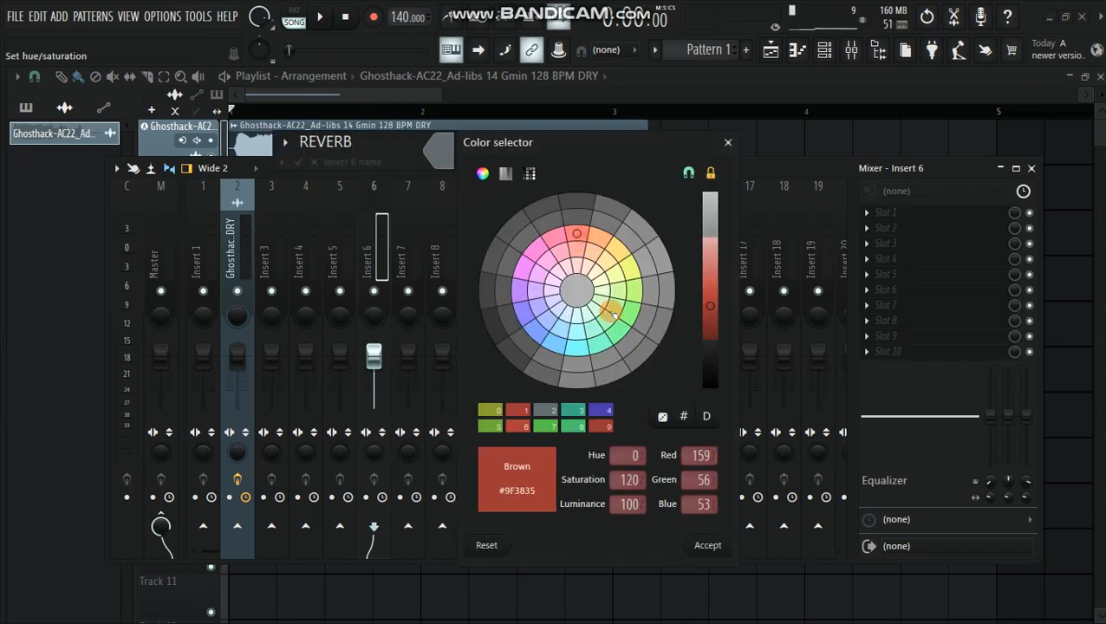
pyautogui.click(707, 546)
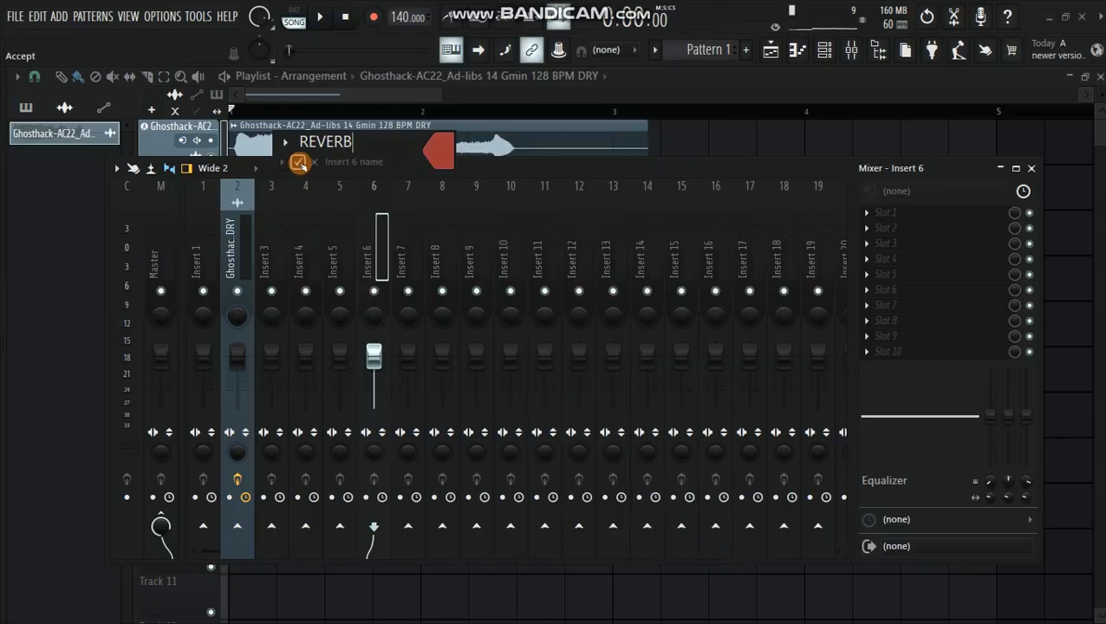
pyautogui.click(299, 163)
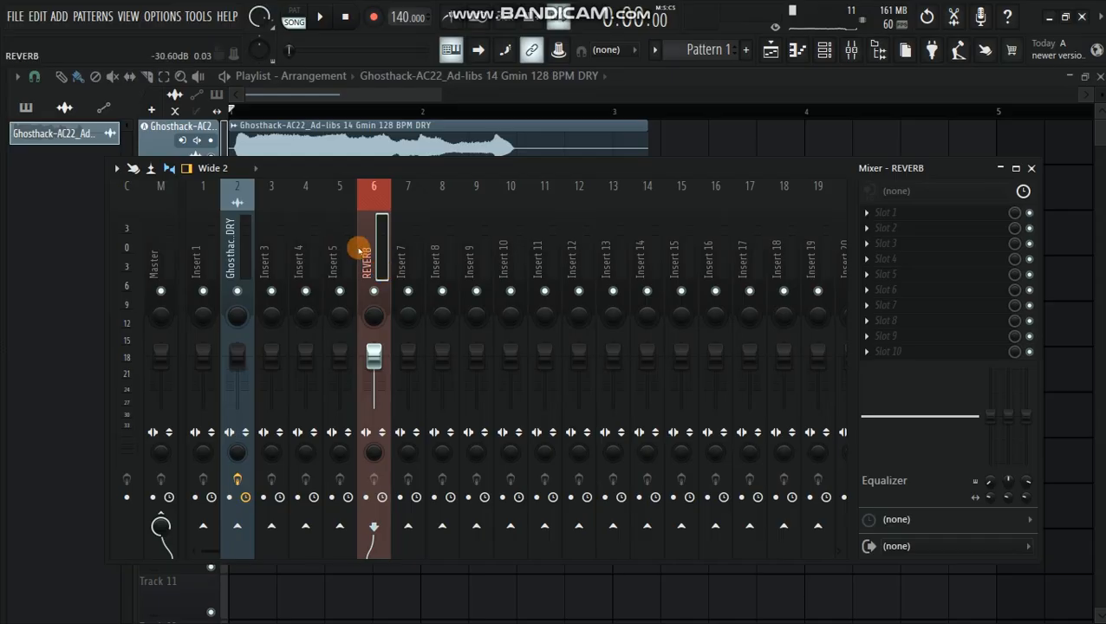
# Load Fruity Reeverb 2 from the delay and reverb effects into the REVERB track's first slot.
pyautogui.click(869, 214)
pyautogui.moveTo(118, 597)
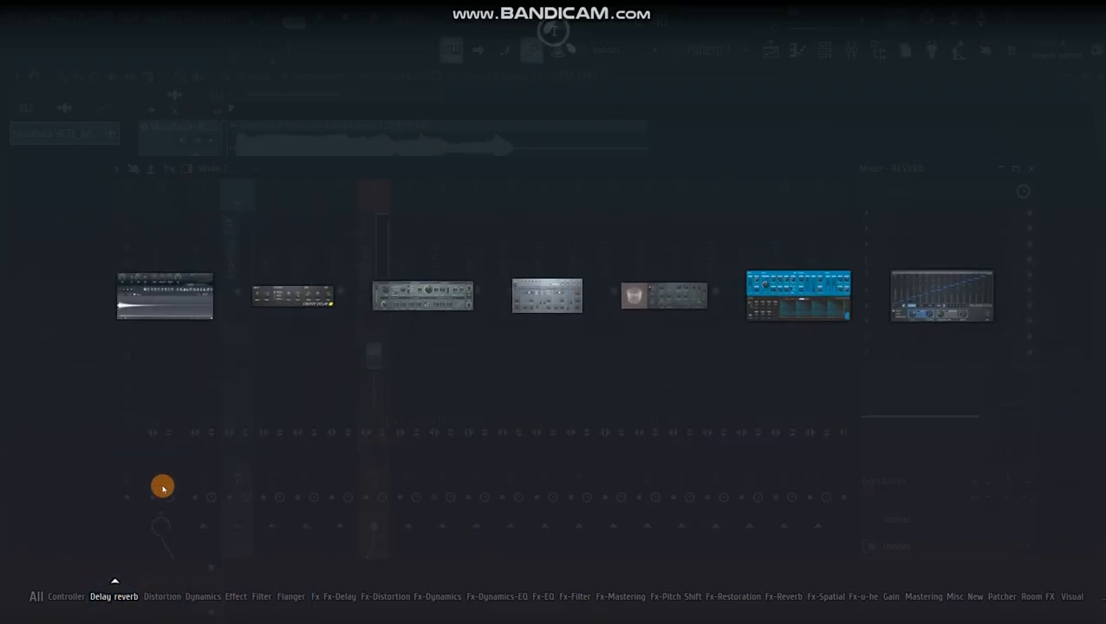
pyautogui.click(650, 304)
pyautogui.moveTo(486, 257); pyautogui.dragTo(521, 257)
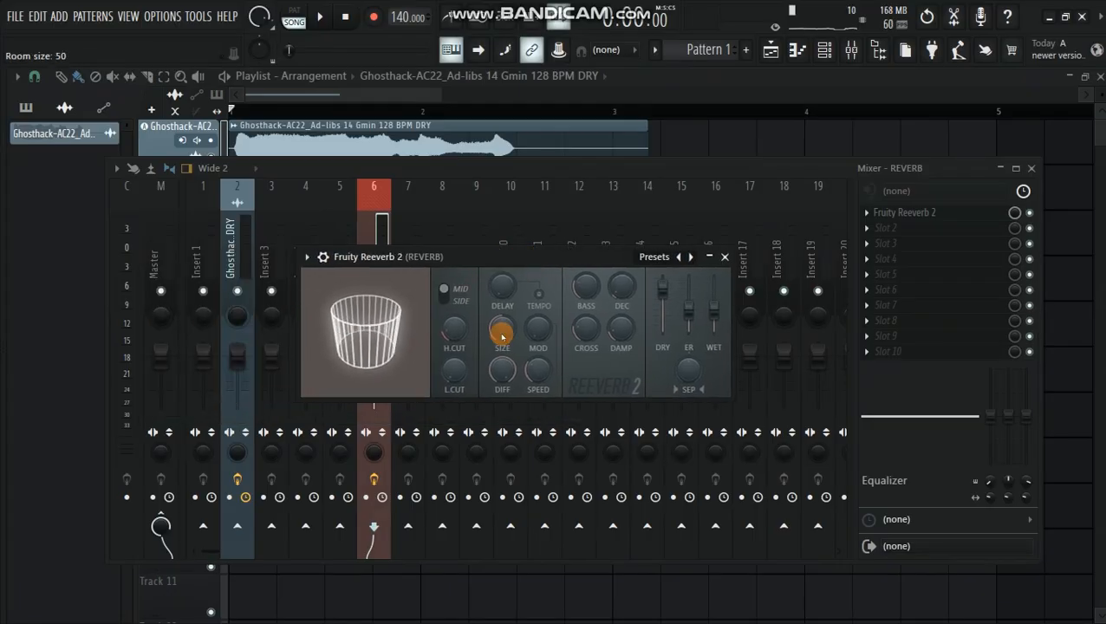
# Increase Fruity Reeverb 2's room size and wet level, set its dry level to 96%, and close it.
pyautogui.moveTo(502, 336); pyautogui.dragTo(502, 304)
pyautogui.moveTo(713, 310); pyautogui.dragTo(662, 293)
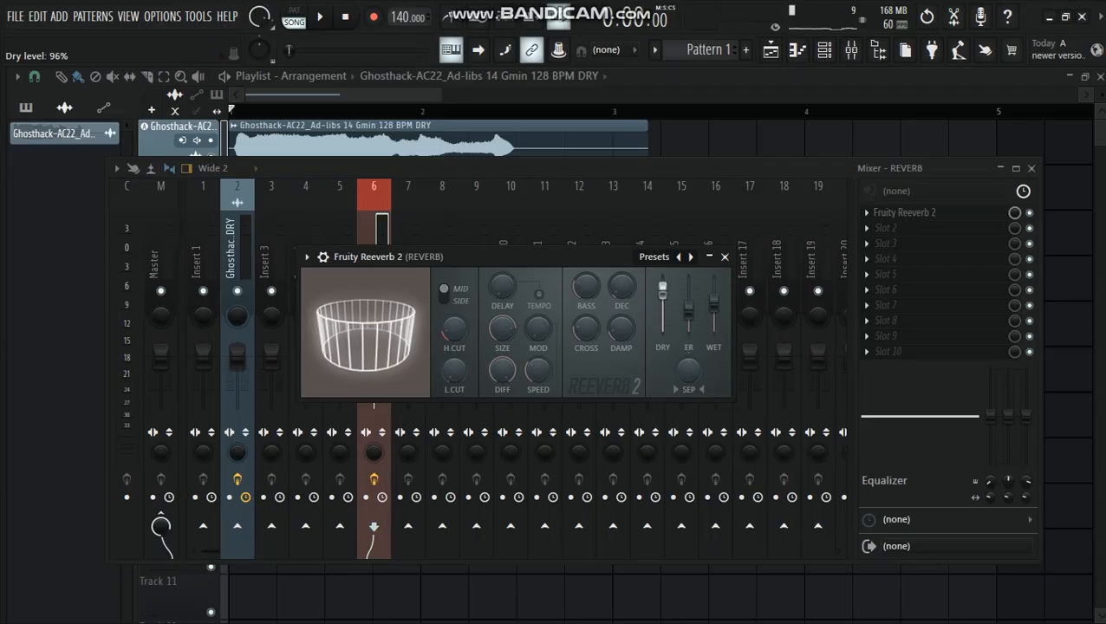
pyautogui.click(725, 257)
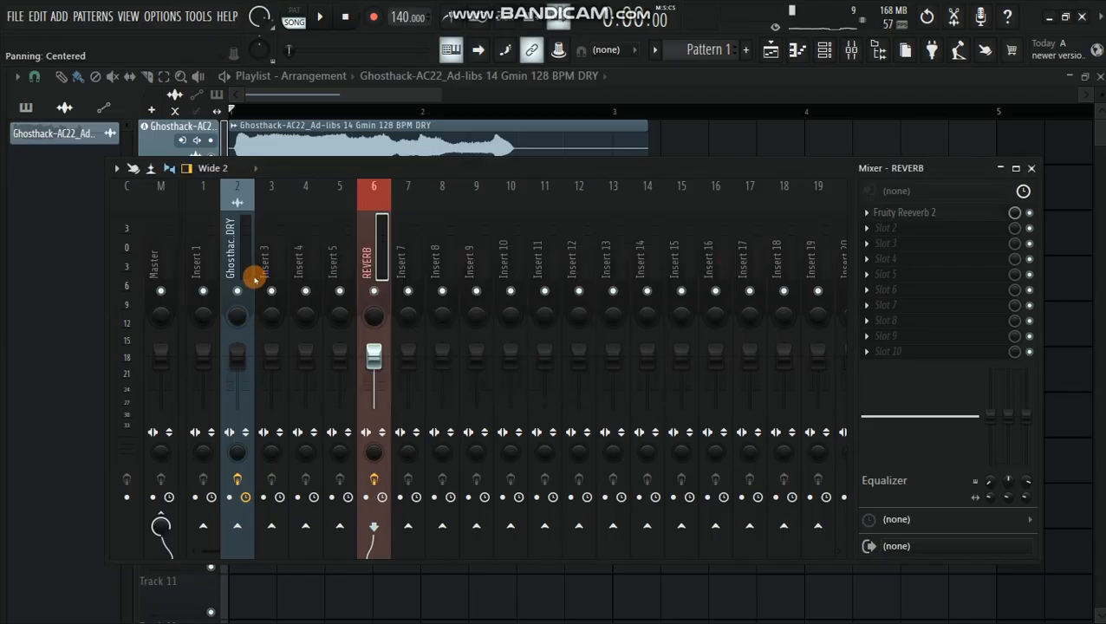
# Send the vocal mixer track to the REVERB track and lower the send level to about 41% during playback.
pyautogui.click(244, 256)
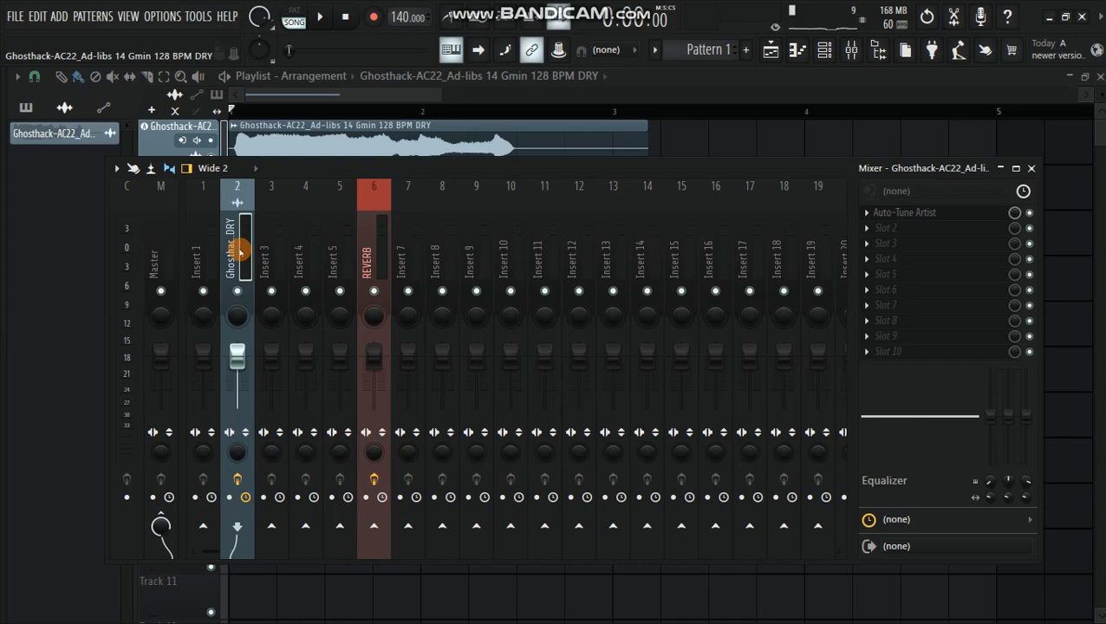
pyautogui.click(374, 527)
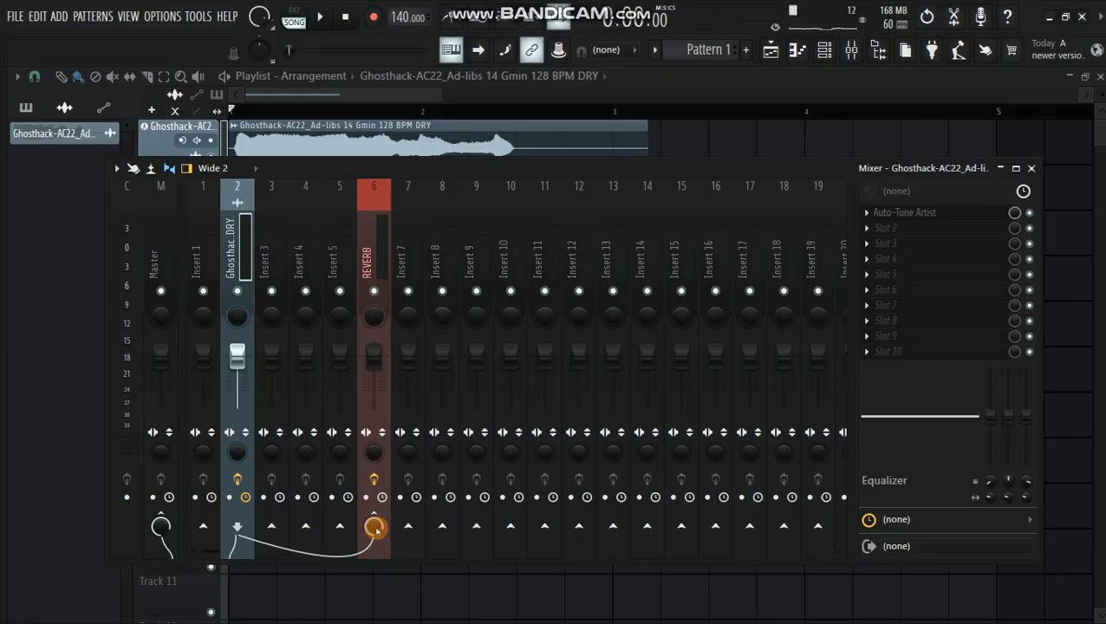
pyautogui.scroll(-5, 375, 529)
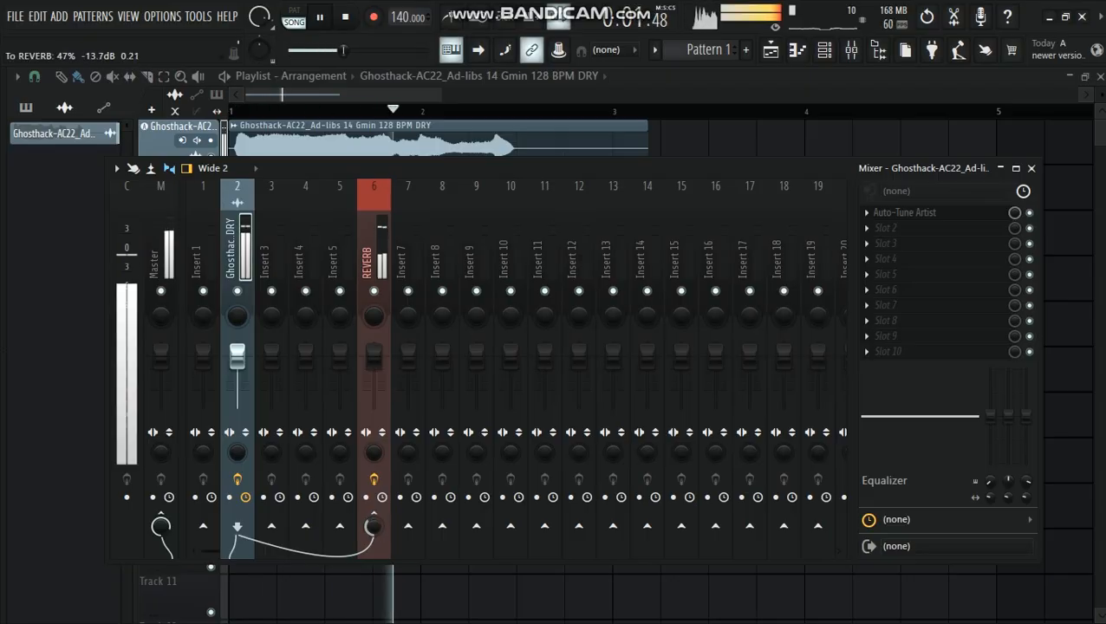
pyautogui.moveTo(375, 528); pyautogui.dragTo(374, 536)
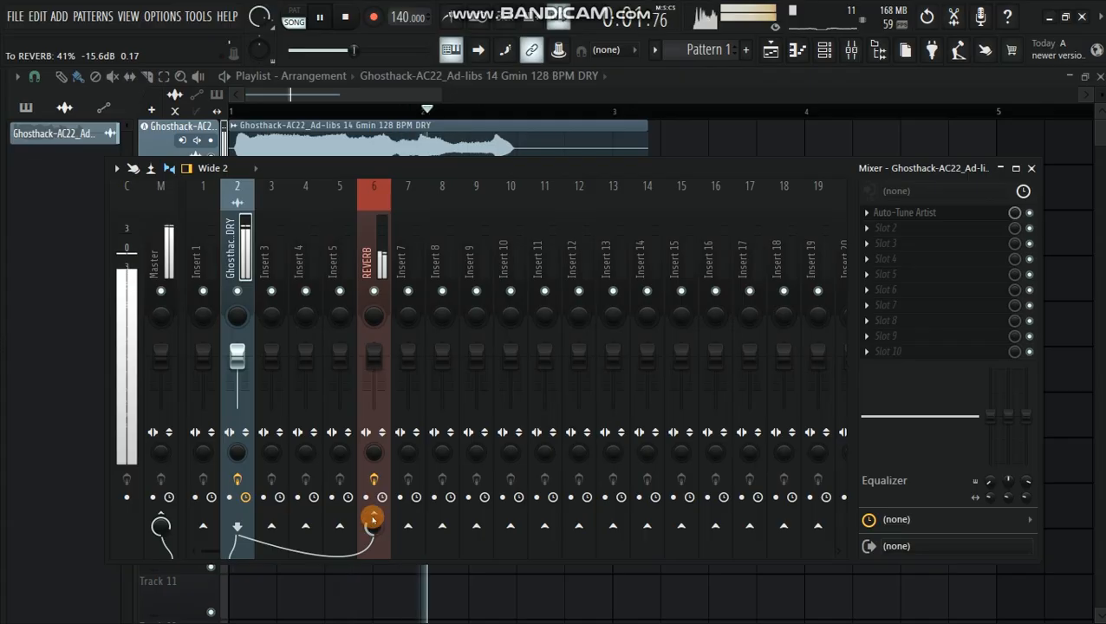
# Adjust the predelay of Fruity Reeverb 2 on the REVERB track to about 98 ms during playback, then close the plug-in.
pyautogui.click(370, 253)
pyautogui.press('space')
pyautogui.click(915, 214)
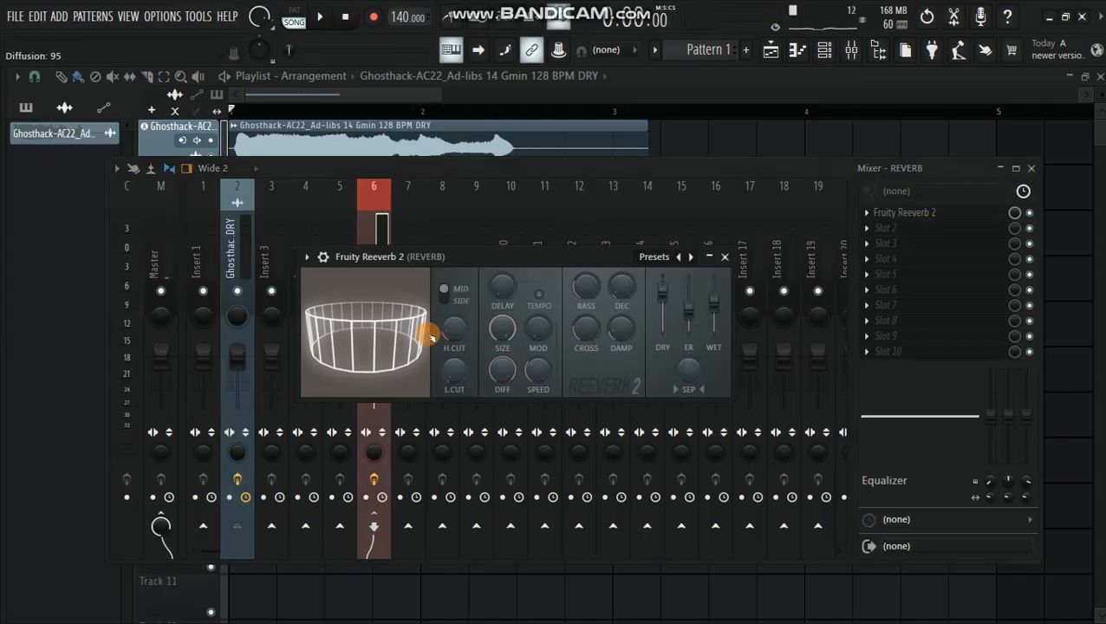
pyautogui.press('space')
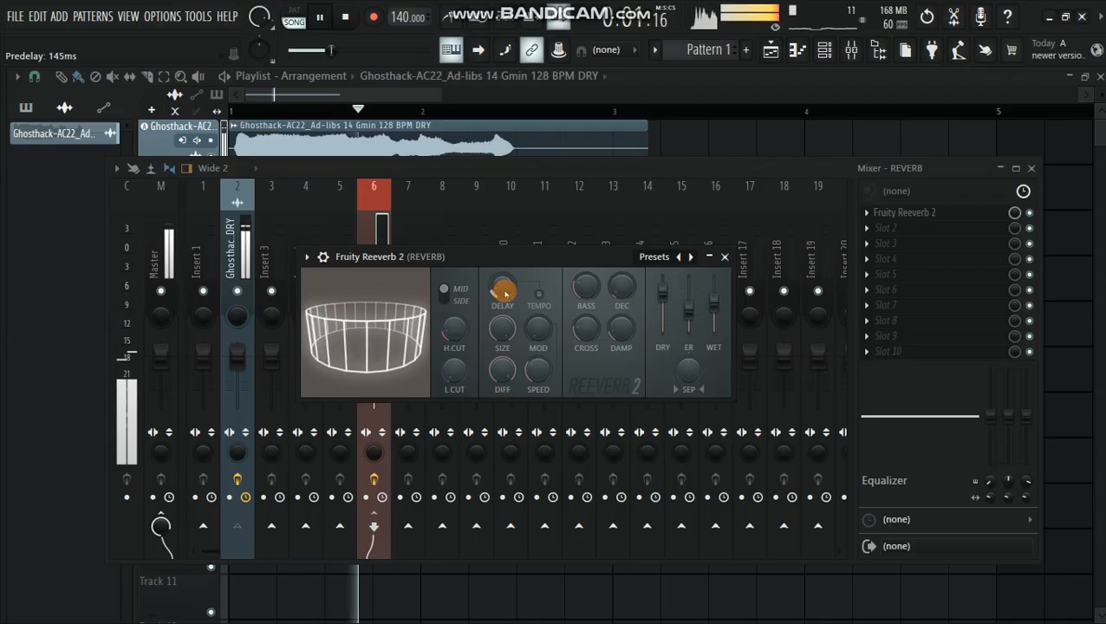
pyautogui.moveTo(502, 293); pyautogui.dragTo(503, 286)
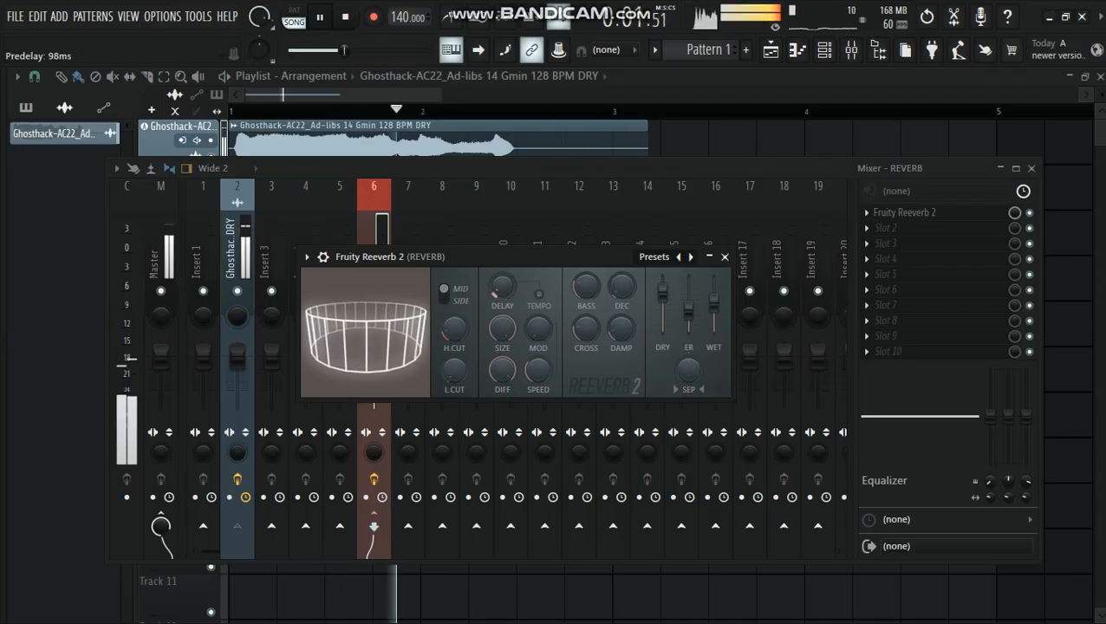
pyautogui.press('space')
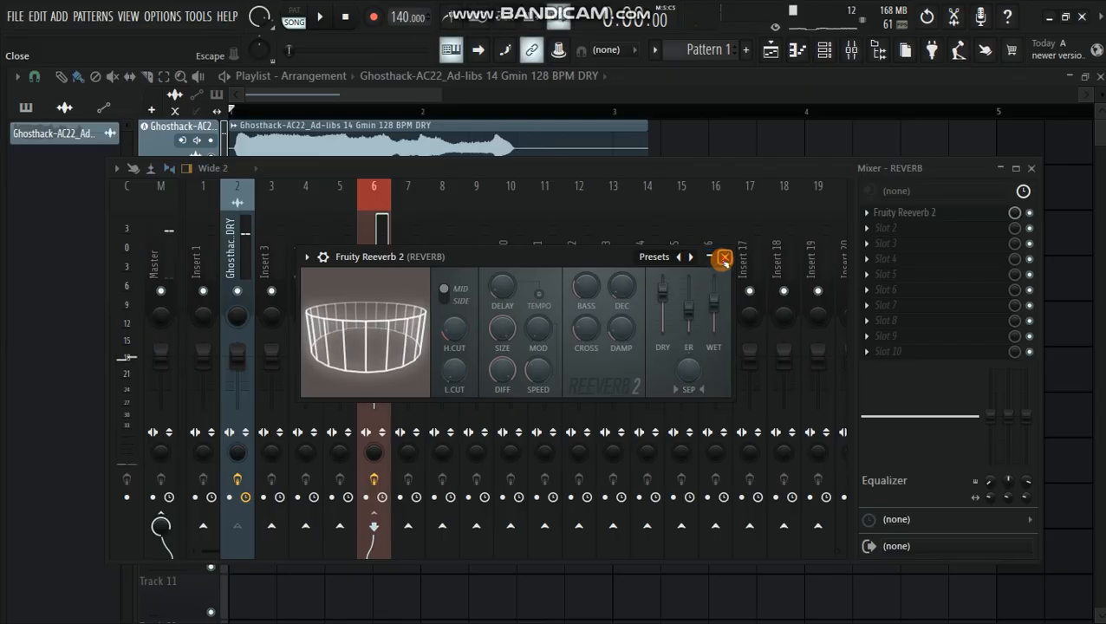
pyautogui.click(723, 257)
# Set the retune speed of Auto-Tune Artist on the vocal track to 6 during playback, then close the plug-in and stop.
pyautogui.click(243, 247)
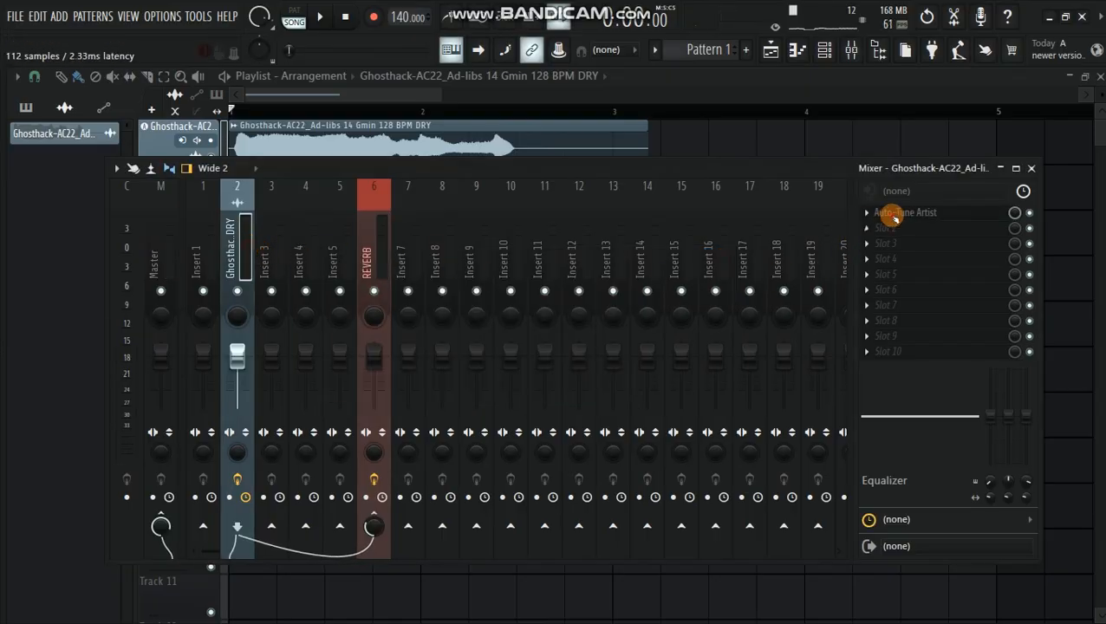
pyautogui.click(880, 213)
pyautogui.press('space')
pyautogui.moveTo(283, 269); pyautogui.dragTo(258, 288)
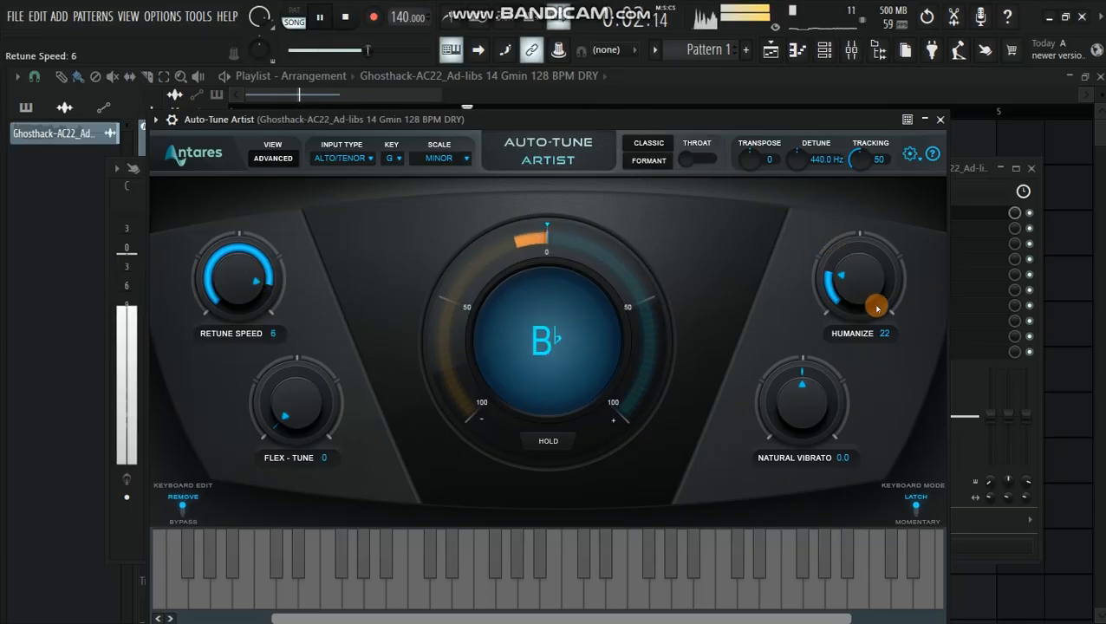
pyautogui.click(940, 121)
pyautogui.press('space')
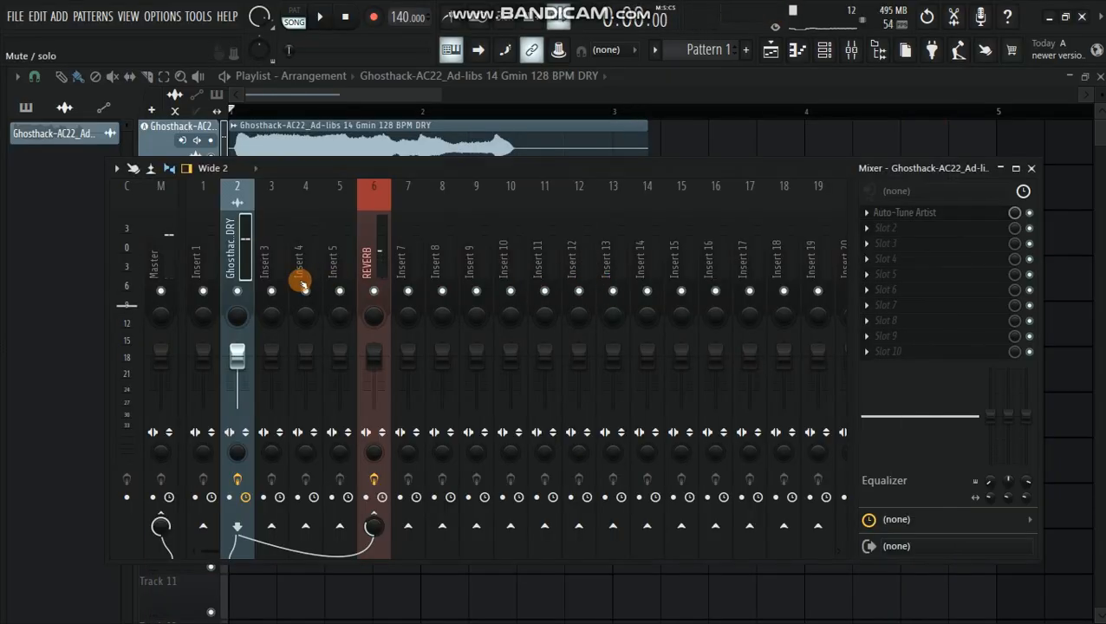
# Load Auto-Tune Vocal Compressor into the vocal track's fourth effect slot, close the mixer and reposition the plug-in window.
pyautogui.click(867, 260)
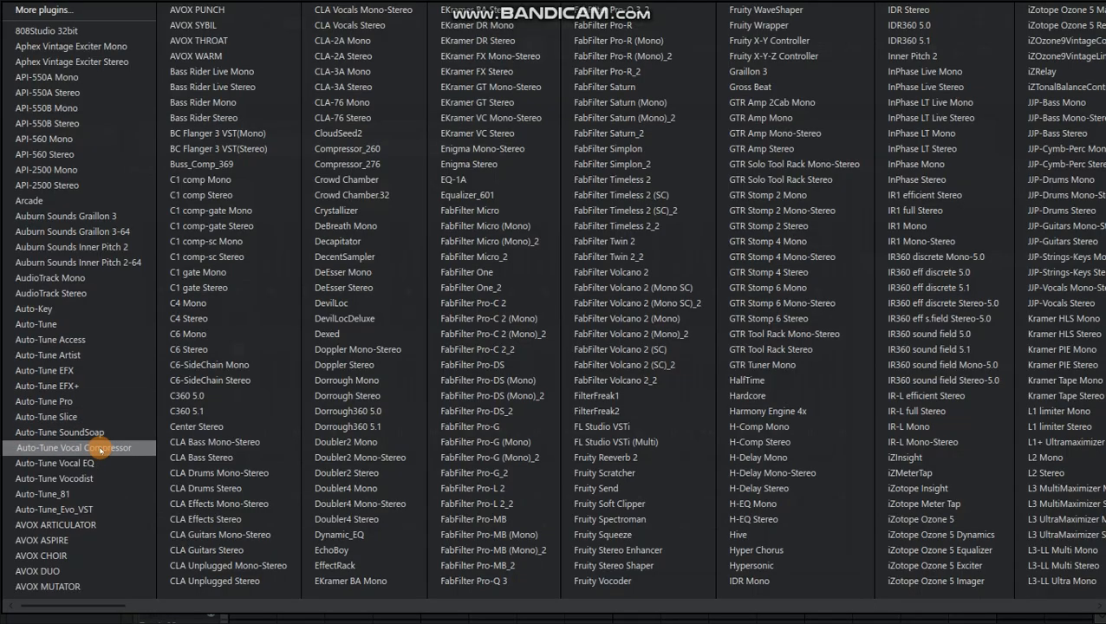
pyautogui.click(100, 448)
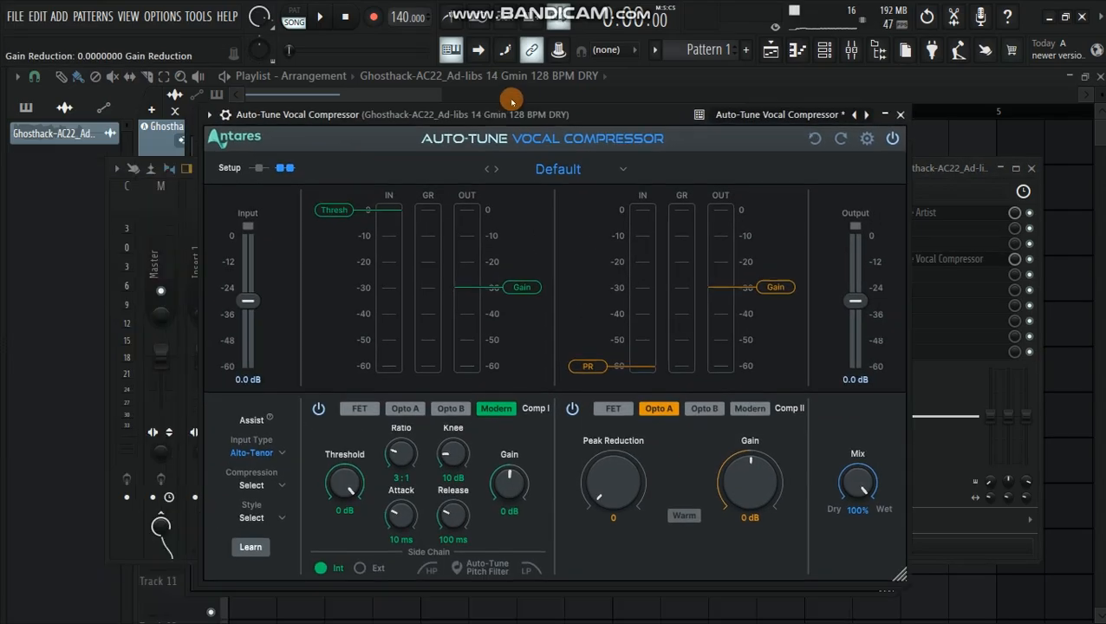
pyautogui.moveTo(511, 102); pyautogui.dragTo(523, 89)
pyautogui.click(1027, 170)
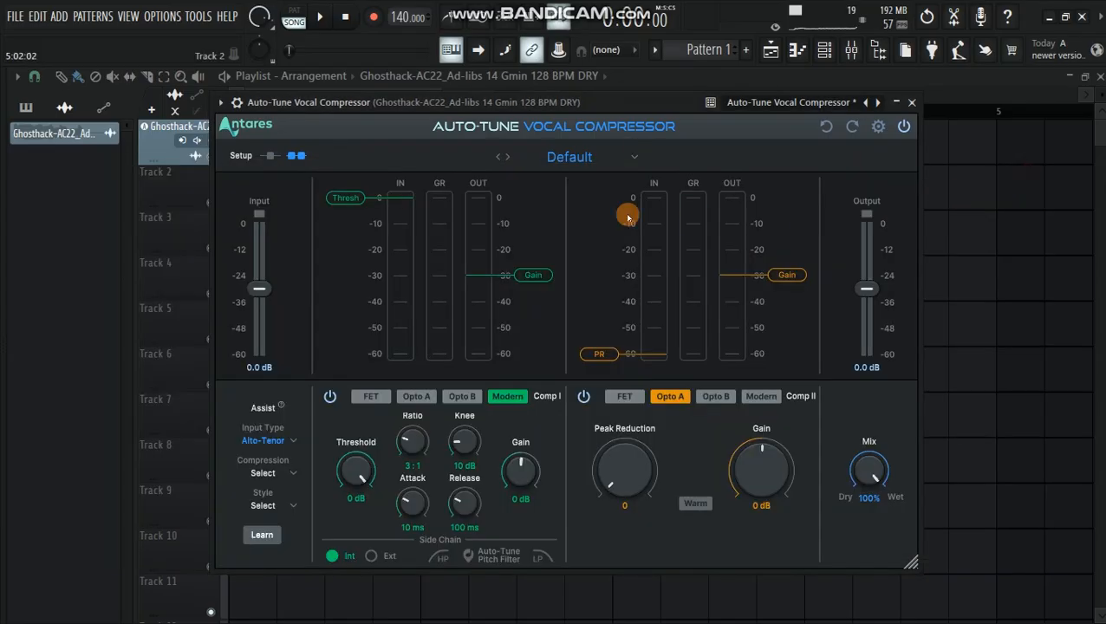
pyautogui.moveTo(586, 112); pyautogui.dragTo(571, 83)
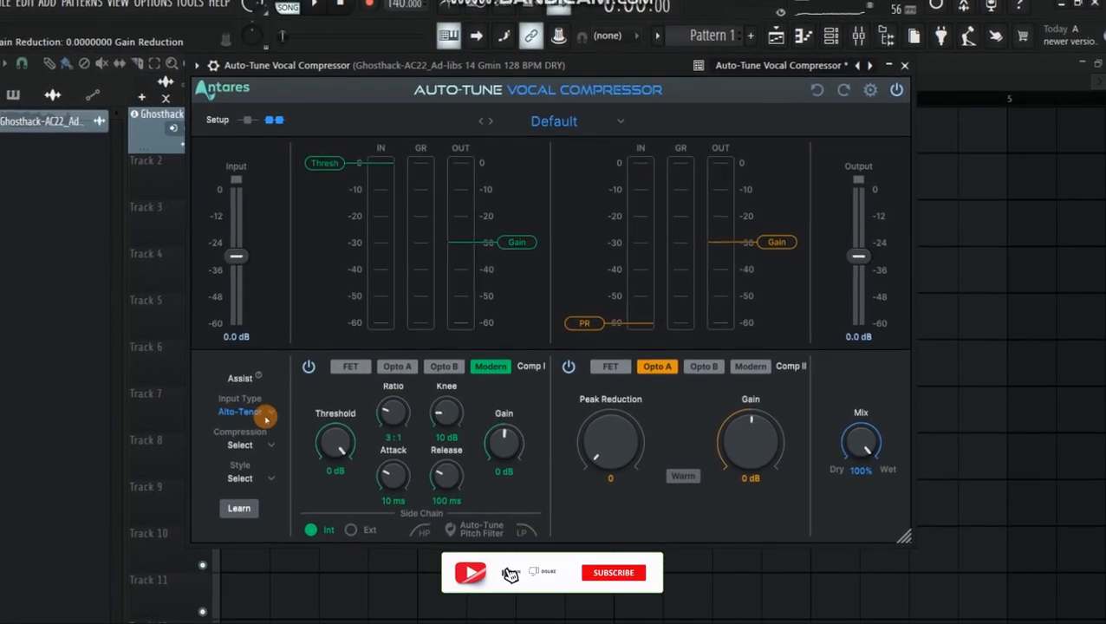
# Set the compressor's Assist to Alto-Tenor input, Minimal compression and Clean Vocals style, and run Learn while the vocal plays.
pyautogui.moveTo(265, 417)
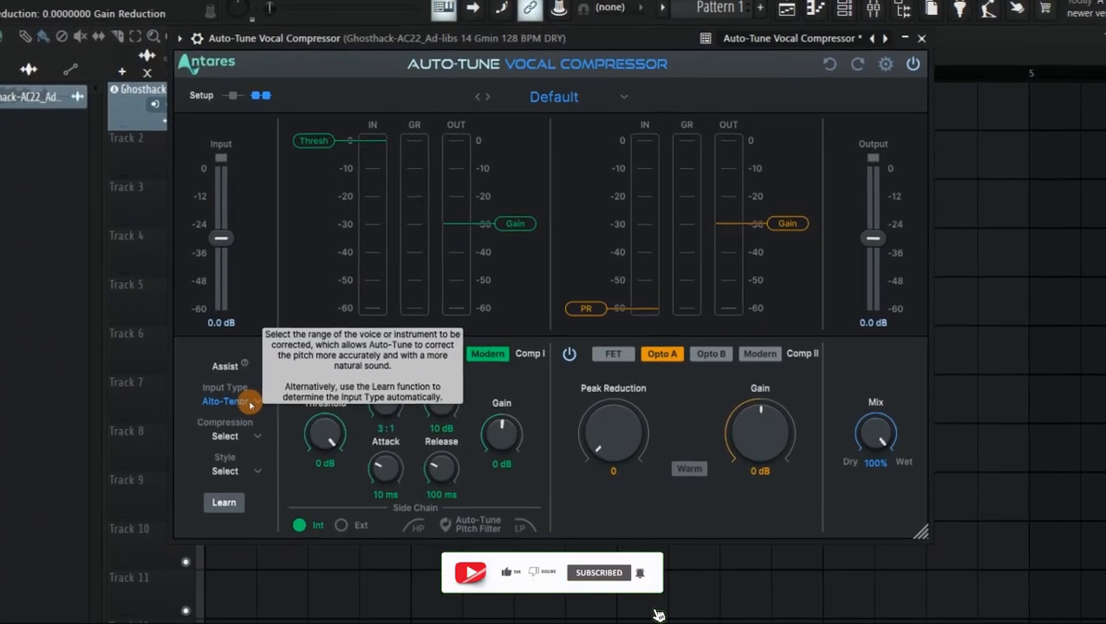
pyautogui.click(249, 404)
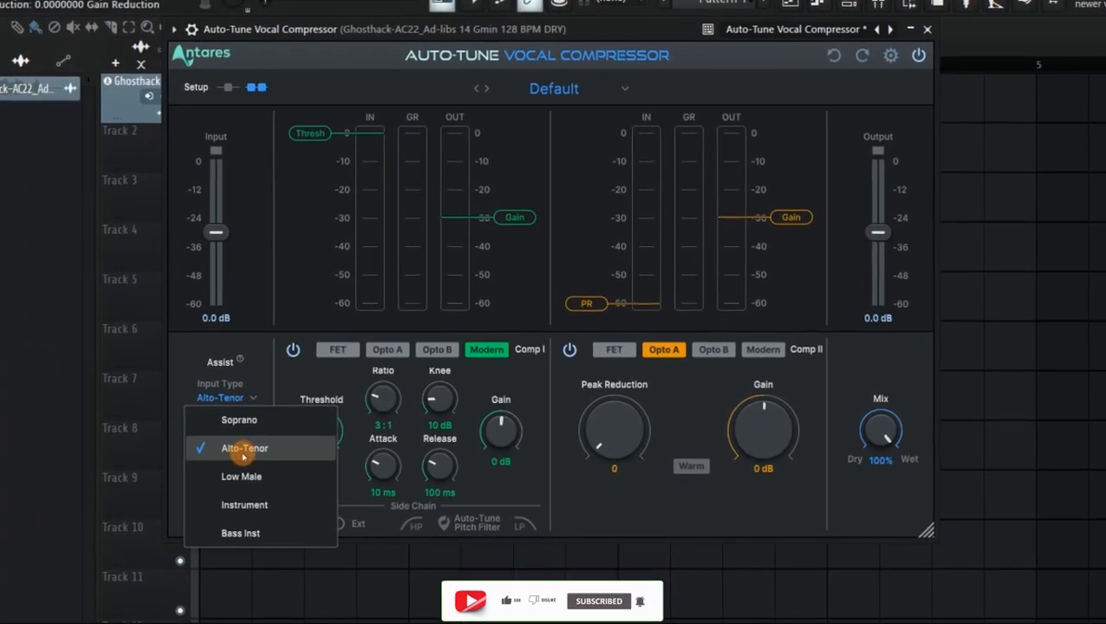
pyautogui.click(247, 449)
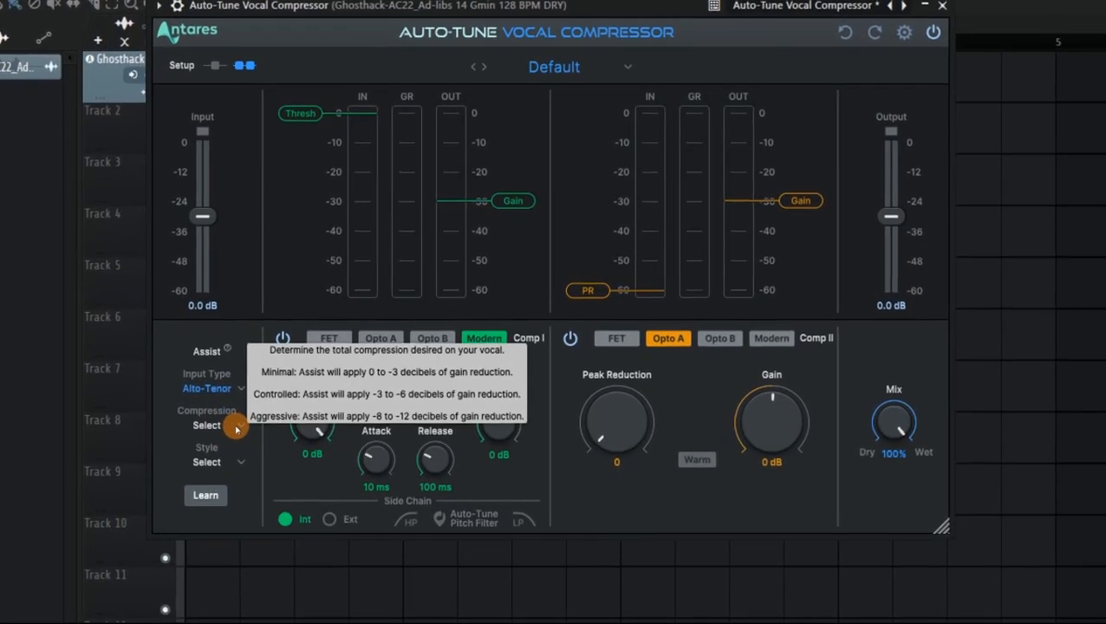
pyautogui.click(232, 425)
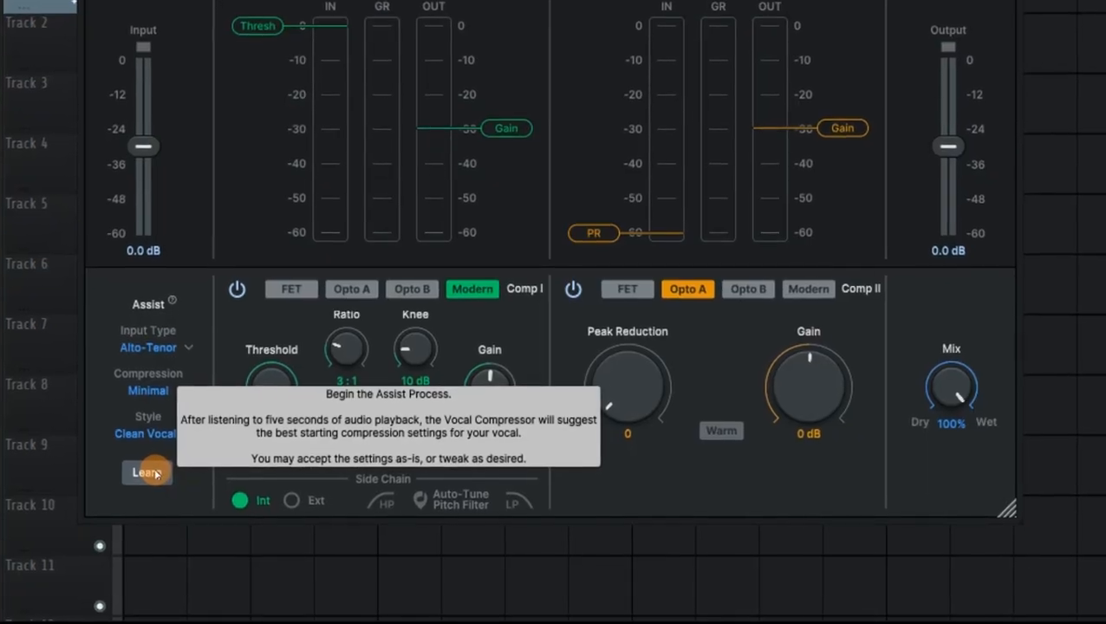
pyautogui.click(149, 473)
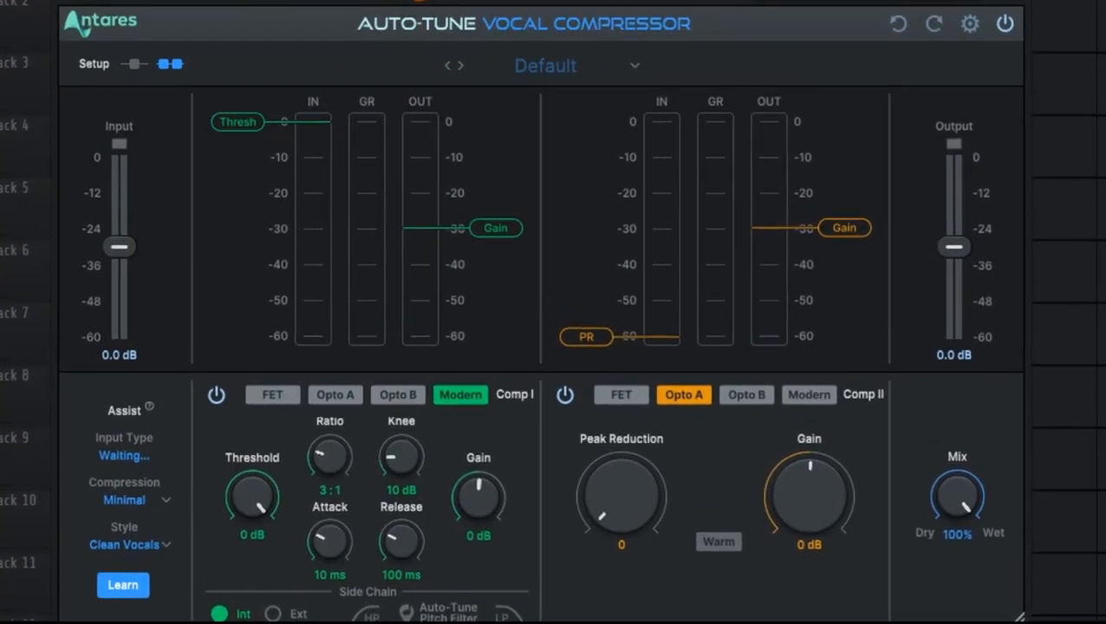
pyautogui.press('space')
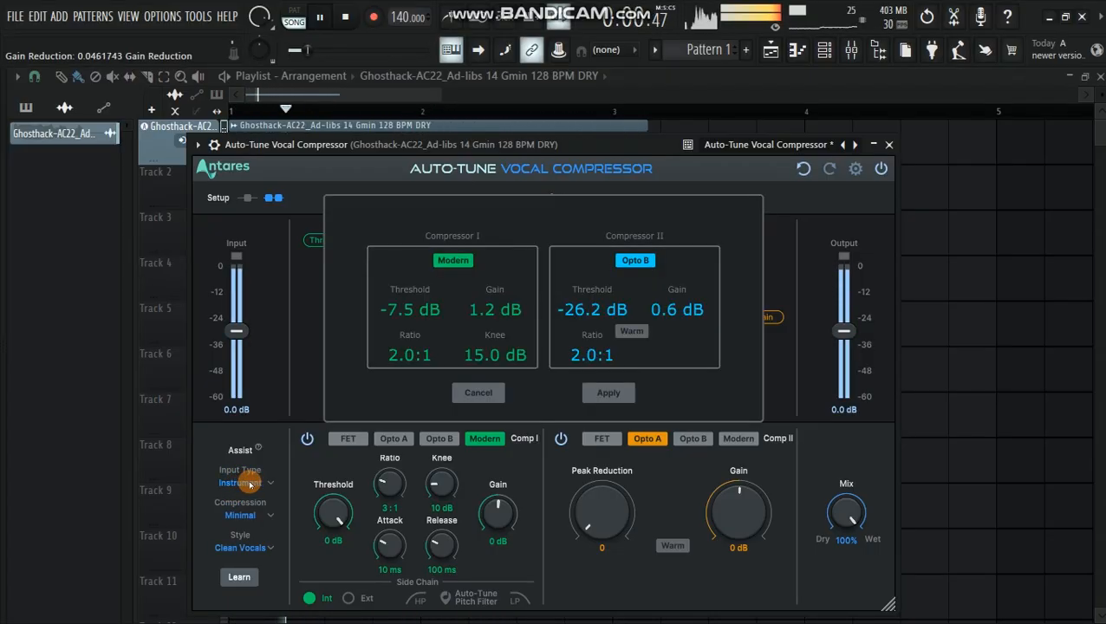
# Apply the Assist's suggested settings to both compressor stages and play back the vocal to hear them.
pyautogui.moveTo(511, 144); pyautogui.dragTo(527, 102)
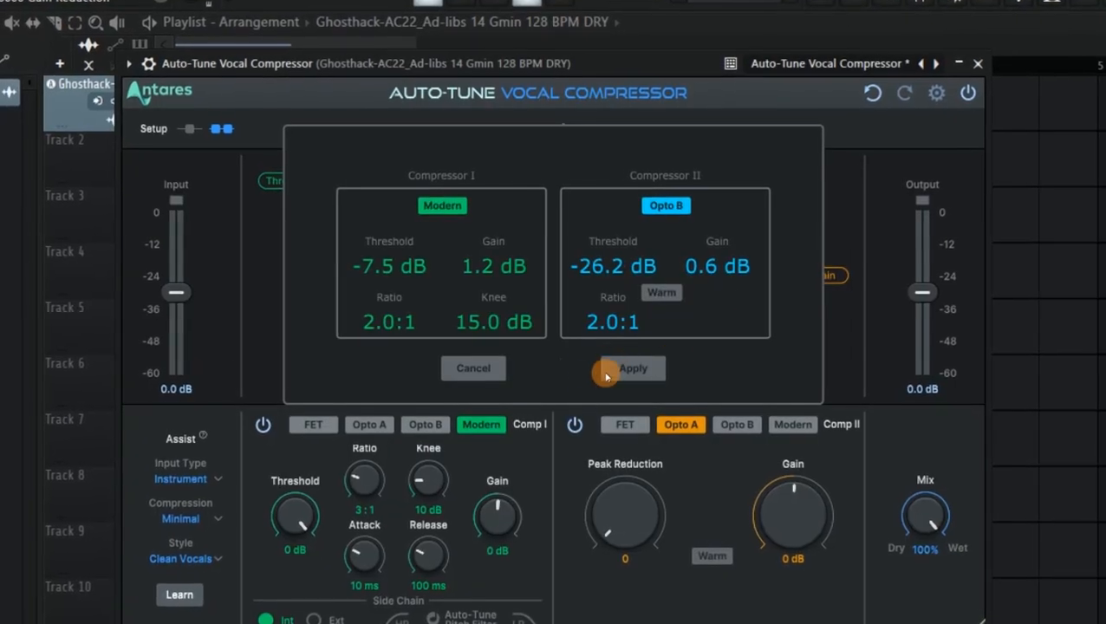
pyautogui.click(632, 366)
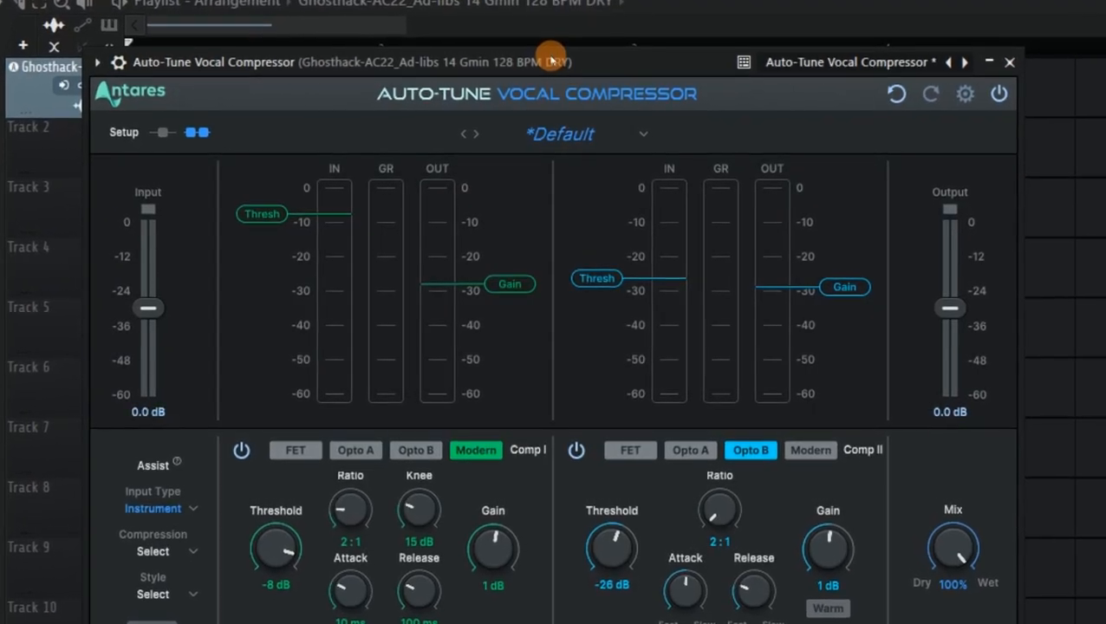
pyautogui.press('space')
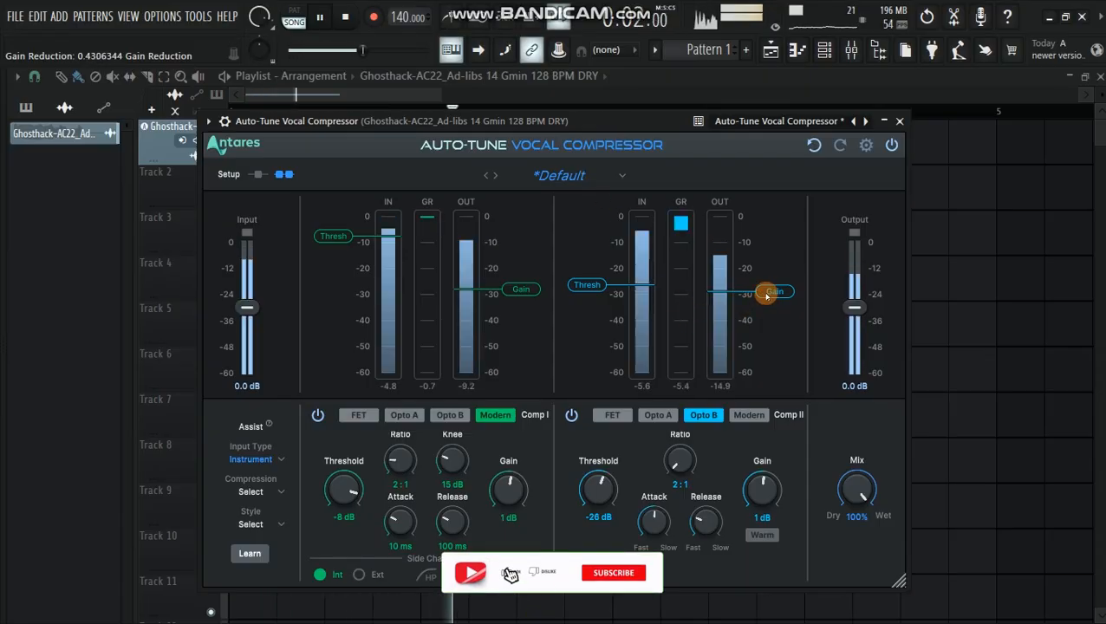
pyautogui.press('space')
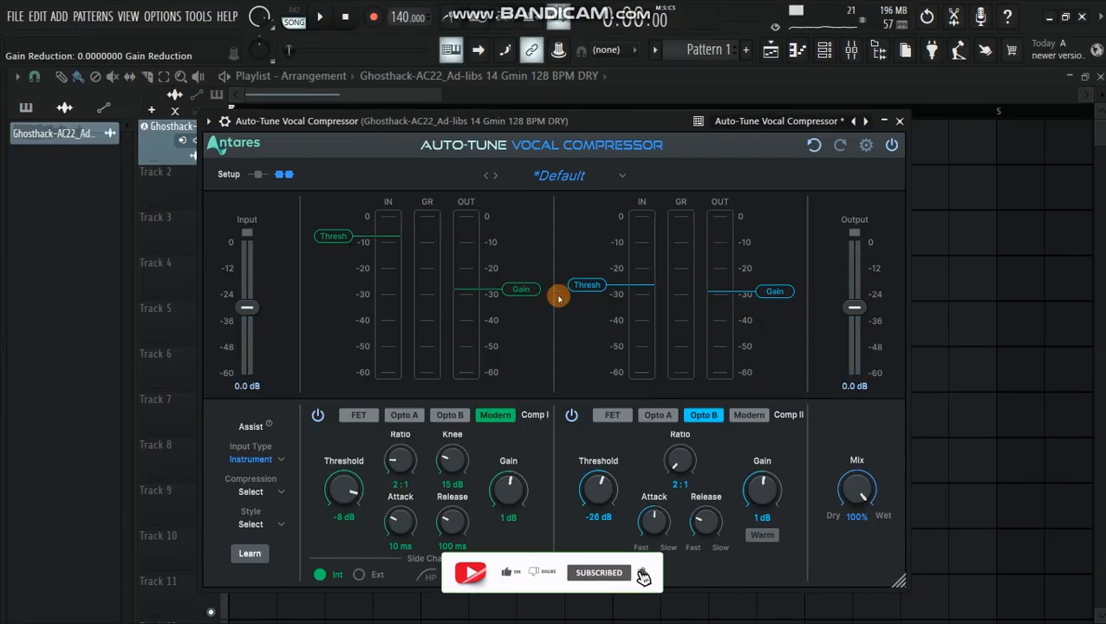
# During playback, lower the Comp I gain to about -1 dB, raise the Comp II gain to about 6 dB, and reset the output clip indicator.
pyautogui.press('space')
pyautogui.moveTo(507, 290)
pyautogui.mouseDown()
pyautogui.moveTo(509, 243)
pyautogui.moveTo(518, 297)
pyautogui.mouseUp()
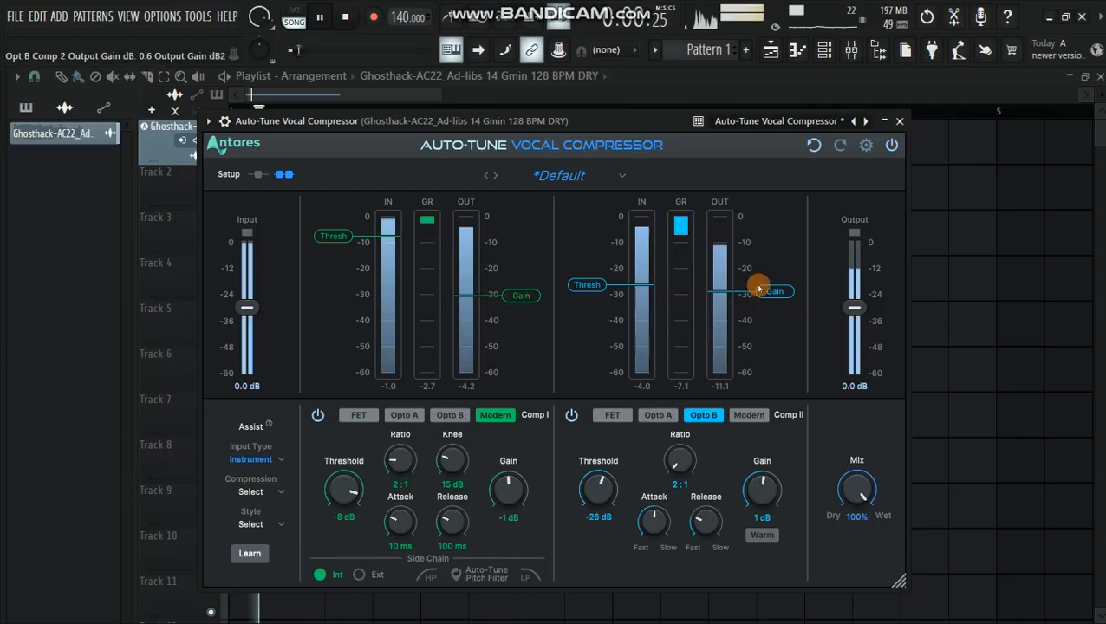
pyautogui.moveTo(759, 288)
pyautogui.mouseDown()
pyautogui.moveTo(766, 261)
pyautogui.moveTo(770, 275)
pyautogui.mouseUp()
pyautogui.click(854, 233)
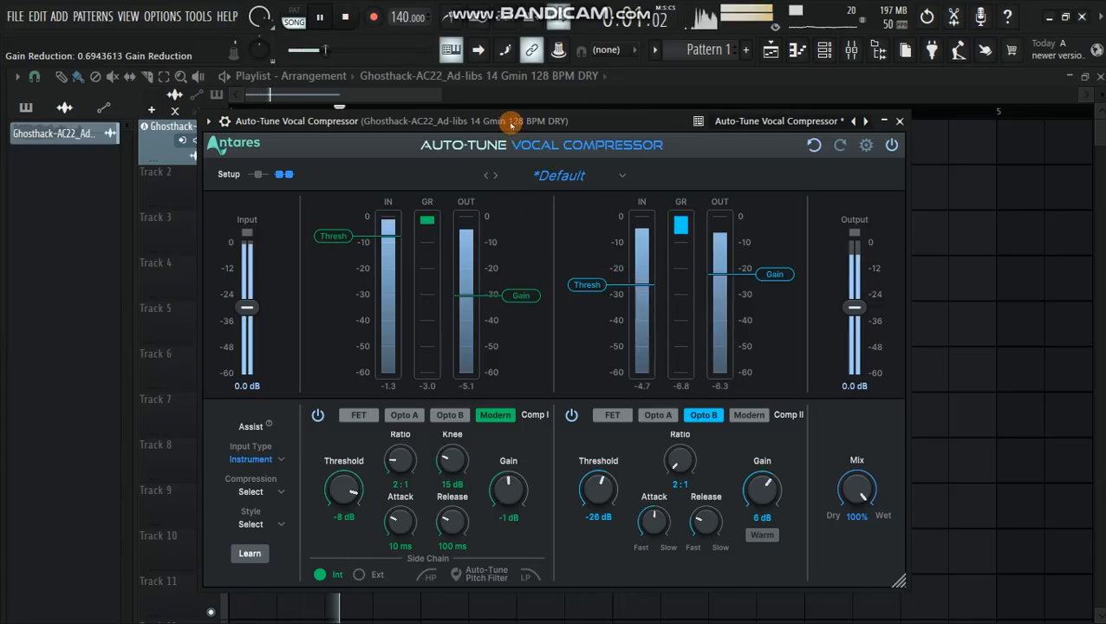
pyautogui.press('space')
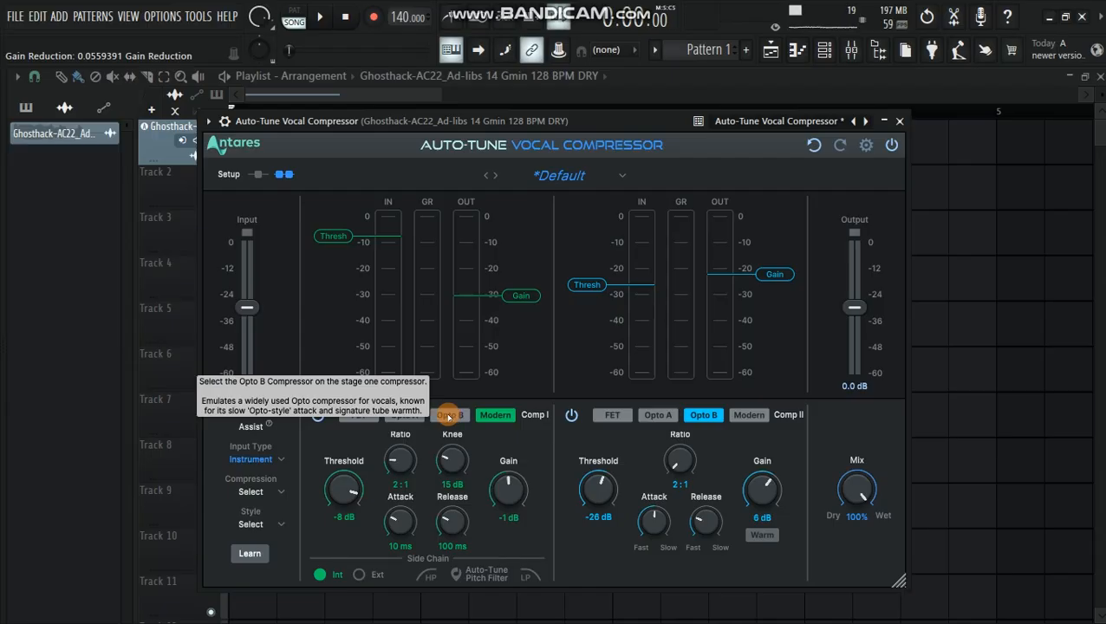
# Step the first compressor stage through the Opto B and Opto A models and set it to FET.
pyautogui.click(448, 417)
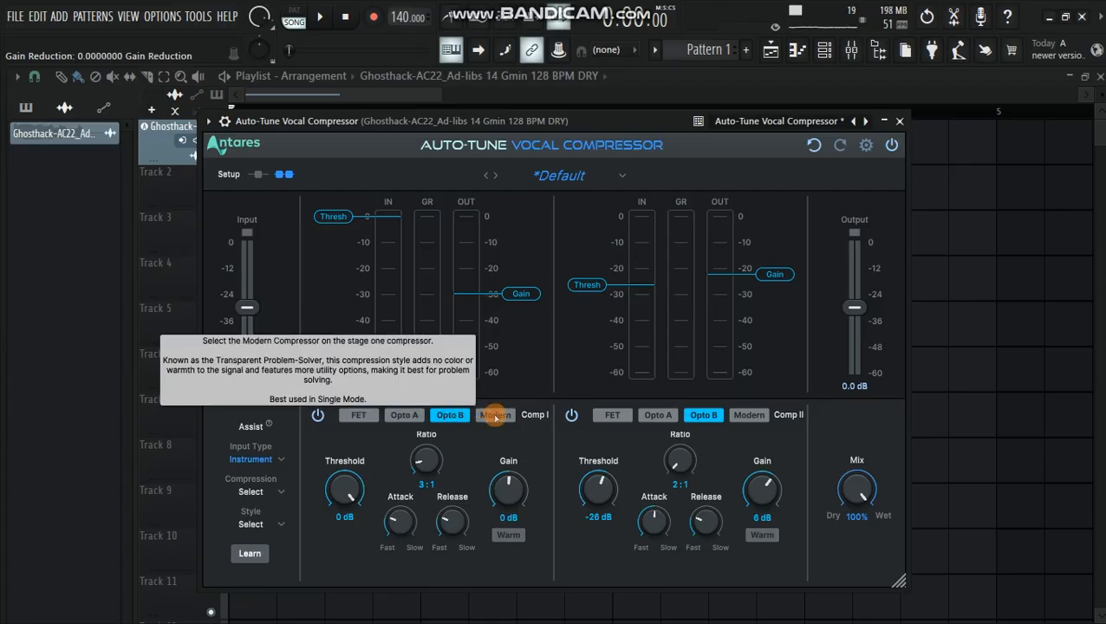
pyautogui.click(495, 416)
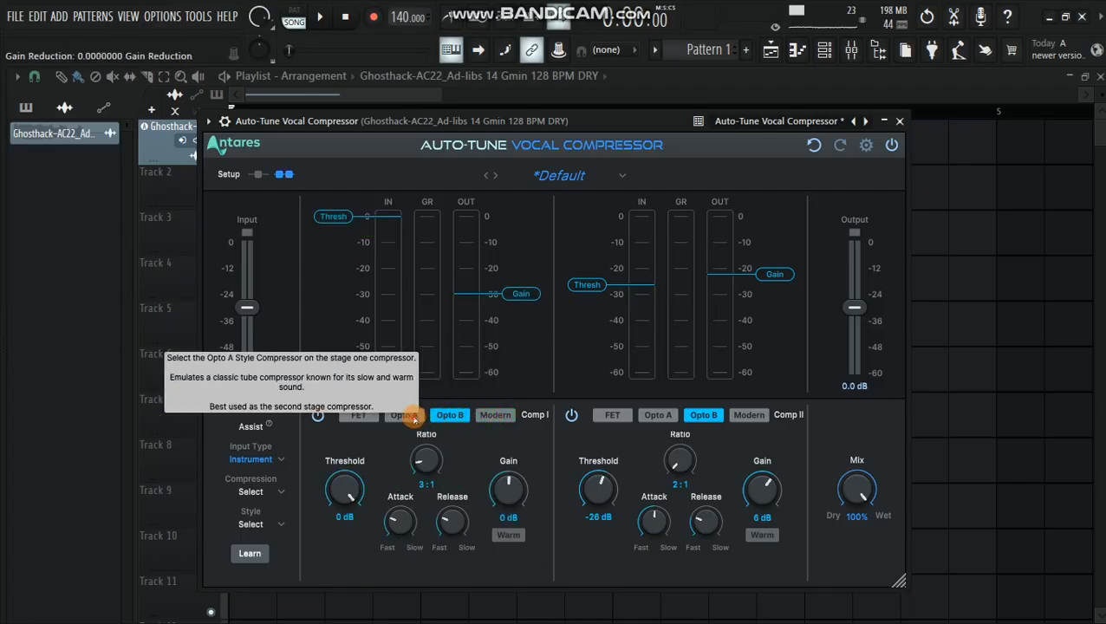
pyautogui.click(384, 415)
pyautogui.click(365, 417)
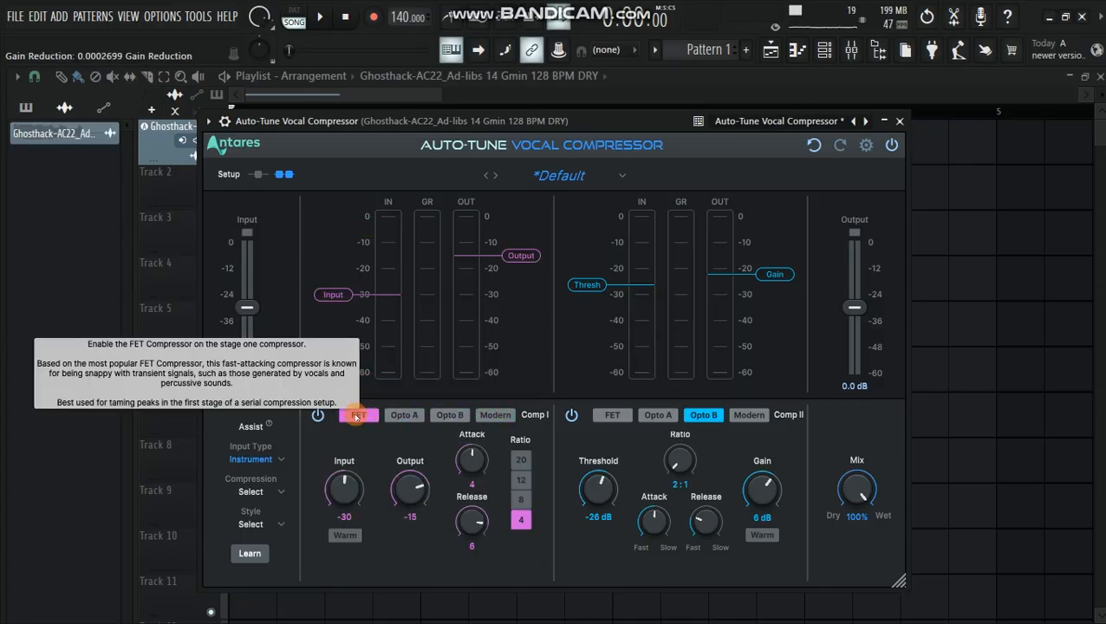
# Play the vocal and compare the Opto A, Opto B and Modern models on Comp I, returning to FET.
pyautogui.moveTo(358, 120); pyautogui.dragTo(354, 152)
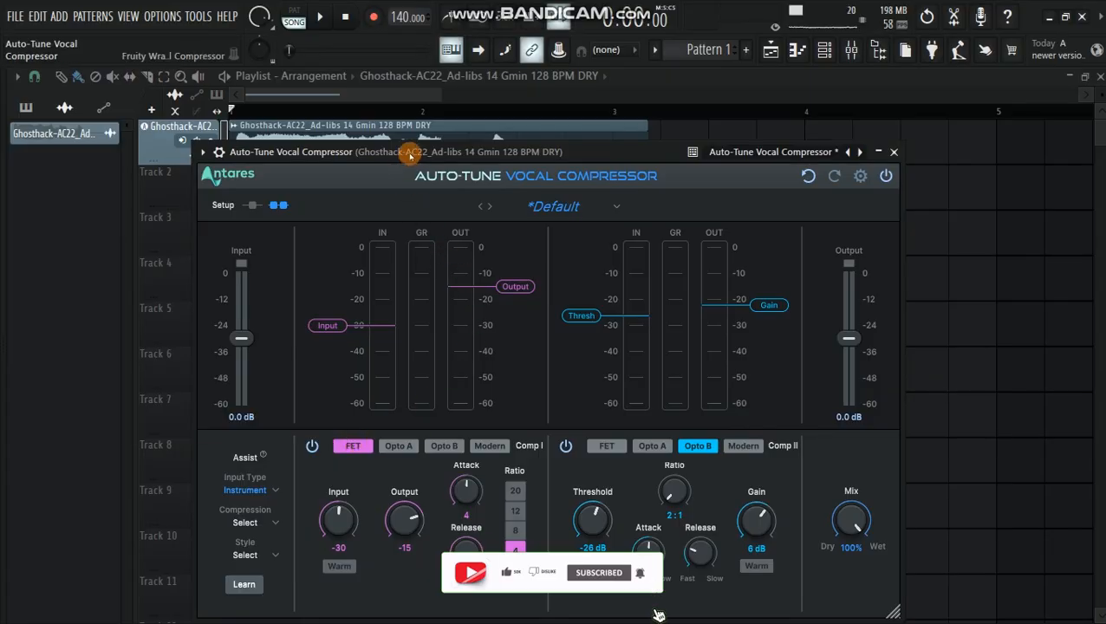
pyautogui.press('space')
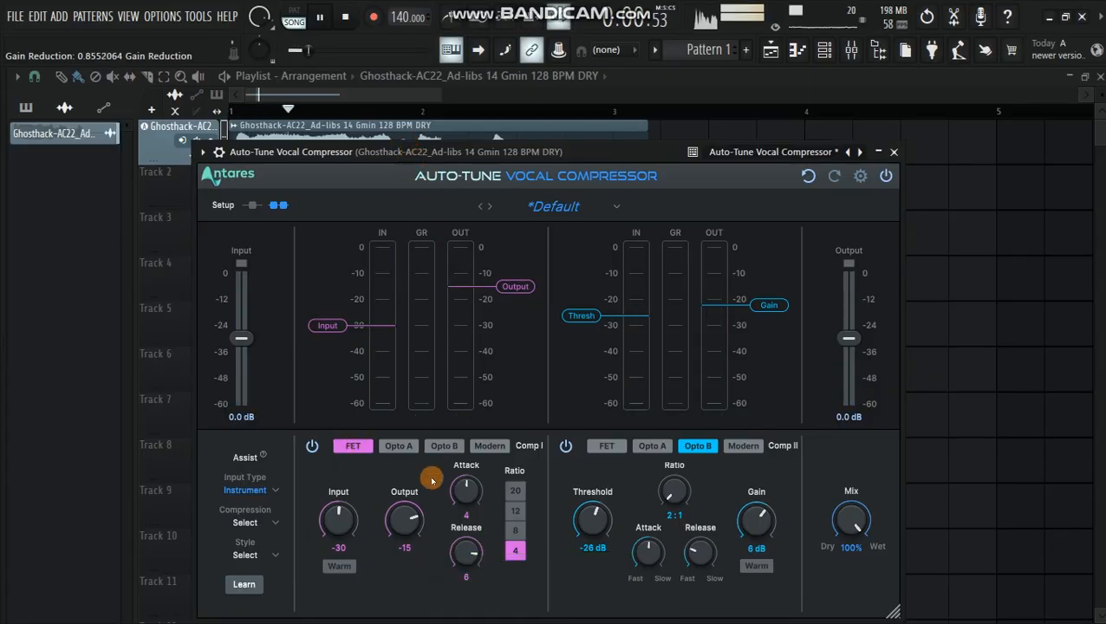
pyautogui.click(398, 447)
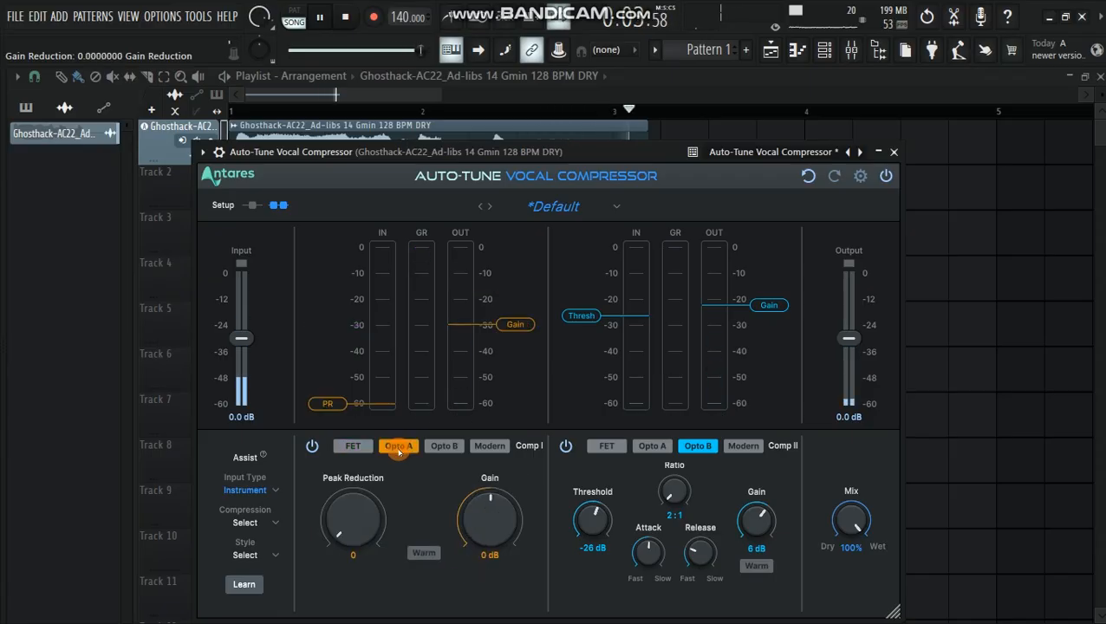
pyautogui.click(445, 447)
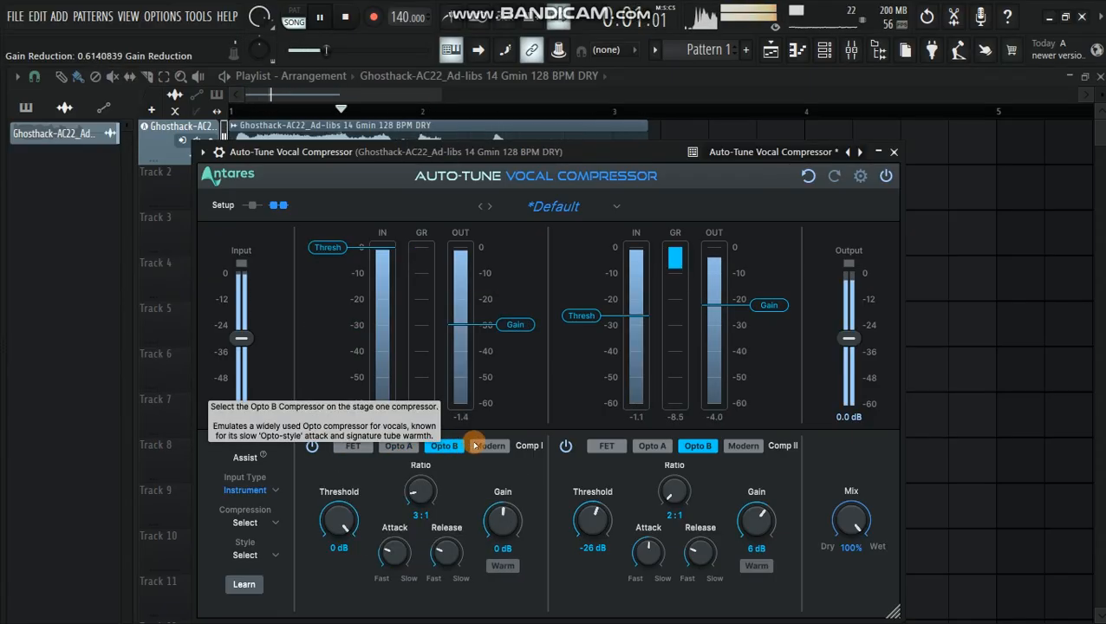
pyautogui.click(491, 445)
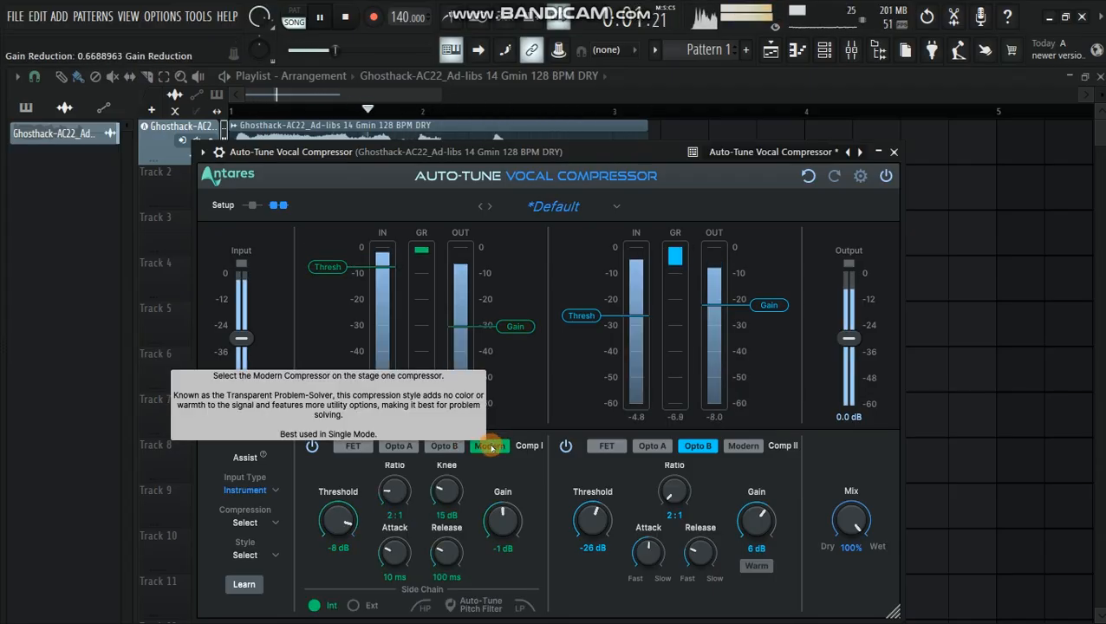
pyautogui.click(444, 445)
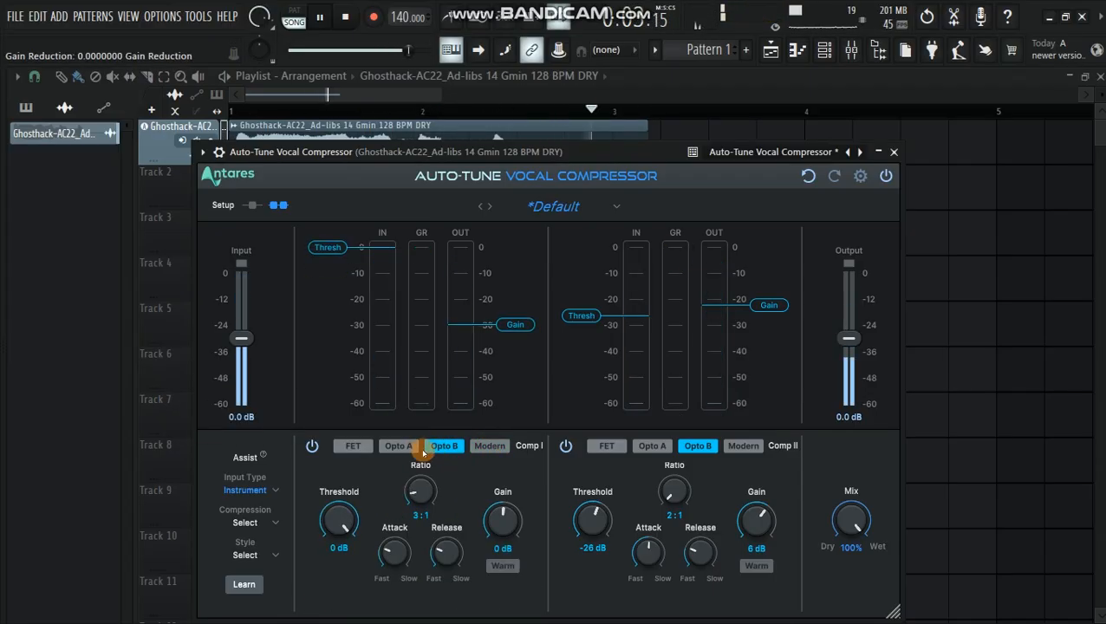
pyautogui.click(396, 446)
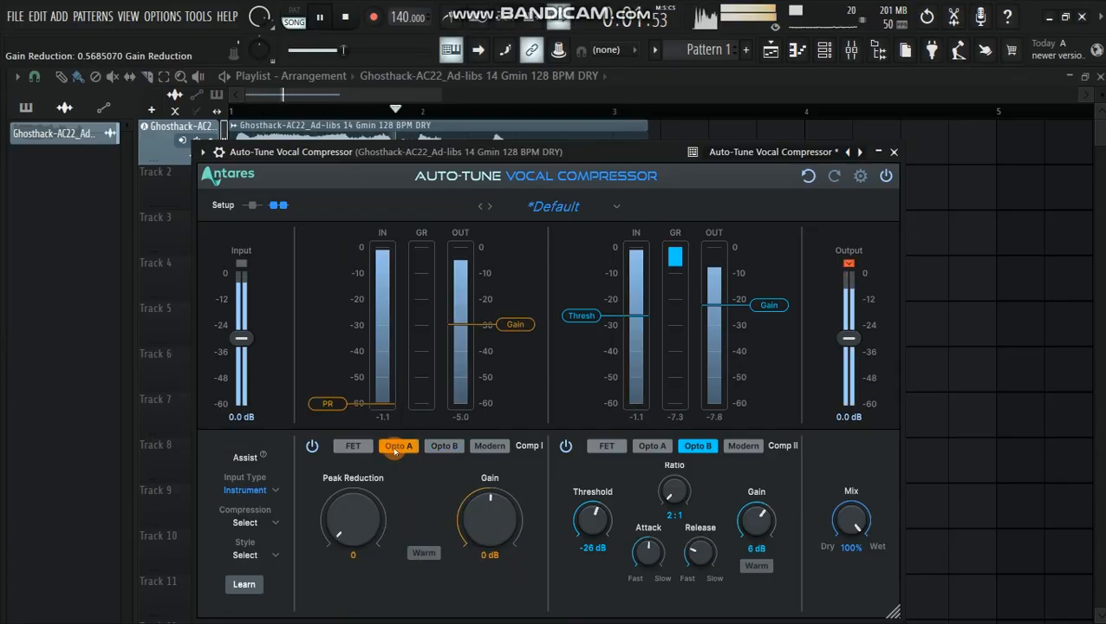
pyautogui.click(353, 445)
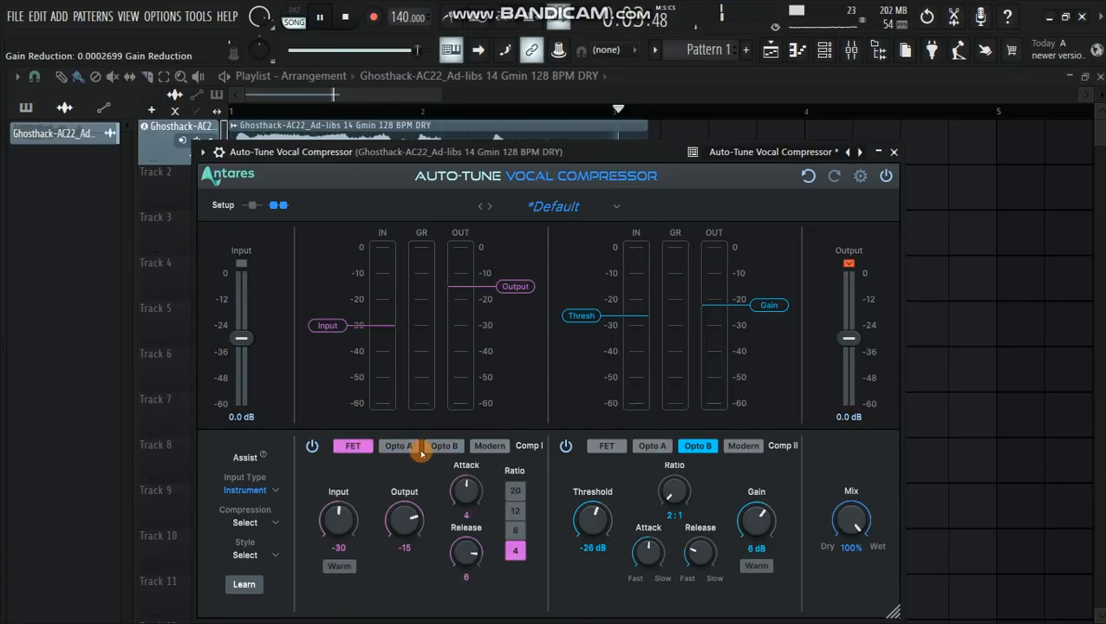
# During playback, raise the Comp II gain to 8 dB and compare Opto A, Opto B and Modern on Comp I, ending on Modern.
pyautogui.moveTo(742, 310); pyautogui.dragTo(754, 300)
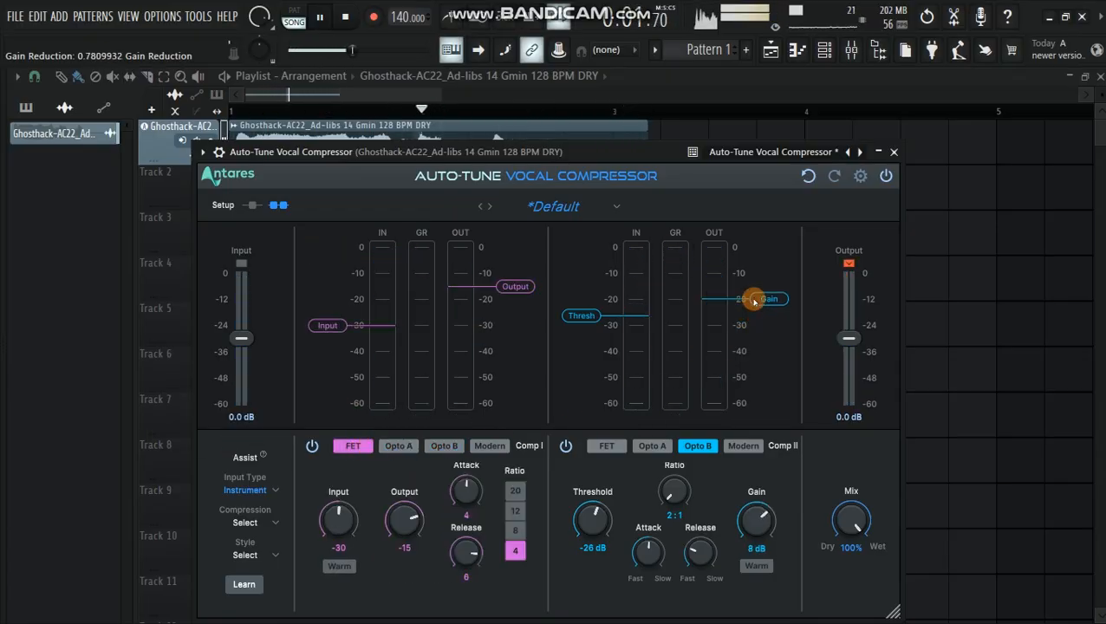
pyautogui.click(398, 445)
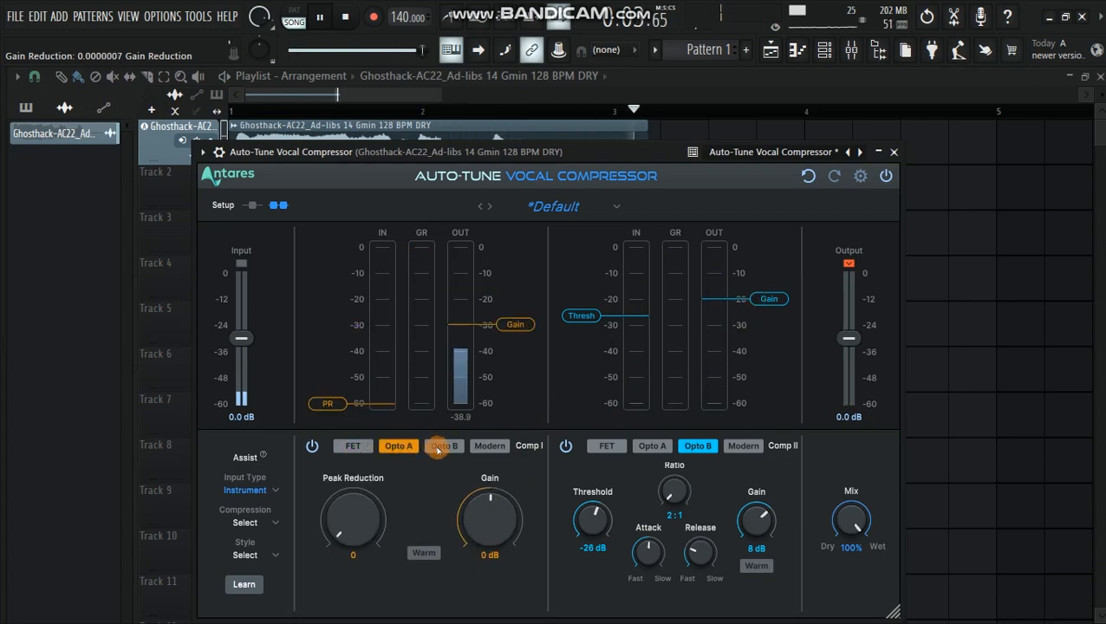
pyautogui.click(439, 446)
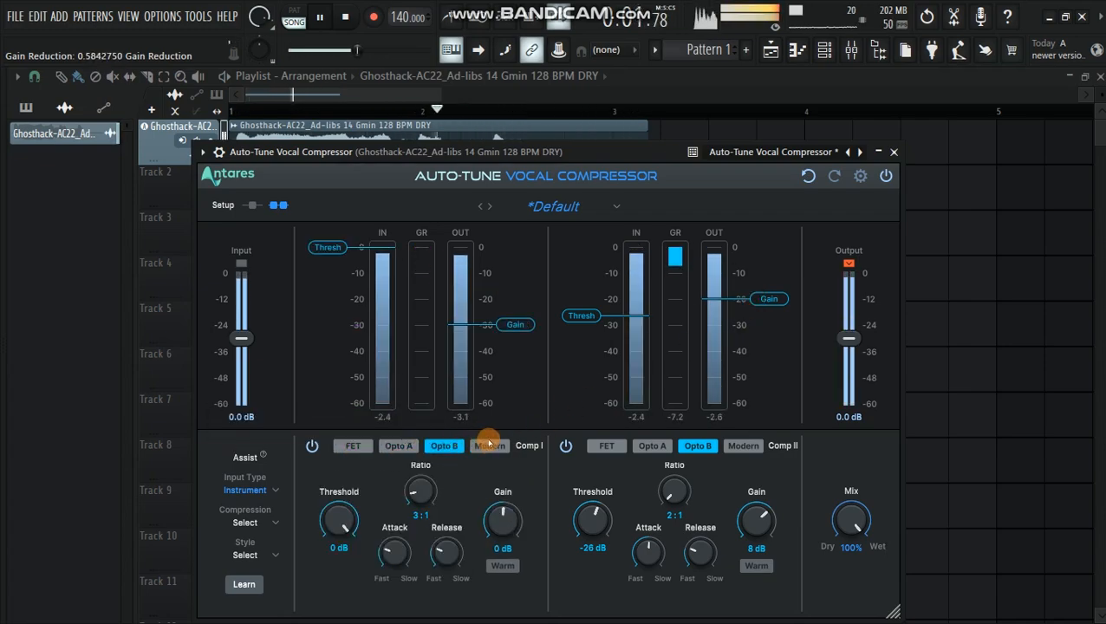
pyautogui.click(490, 446)
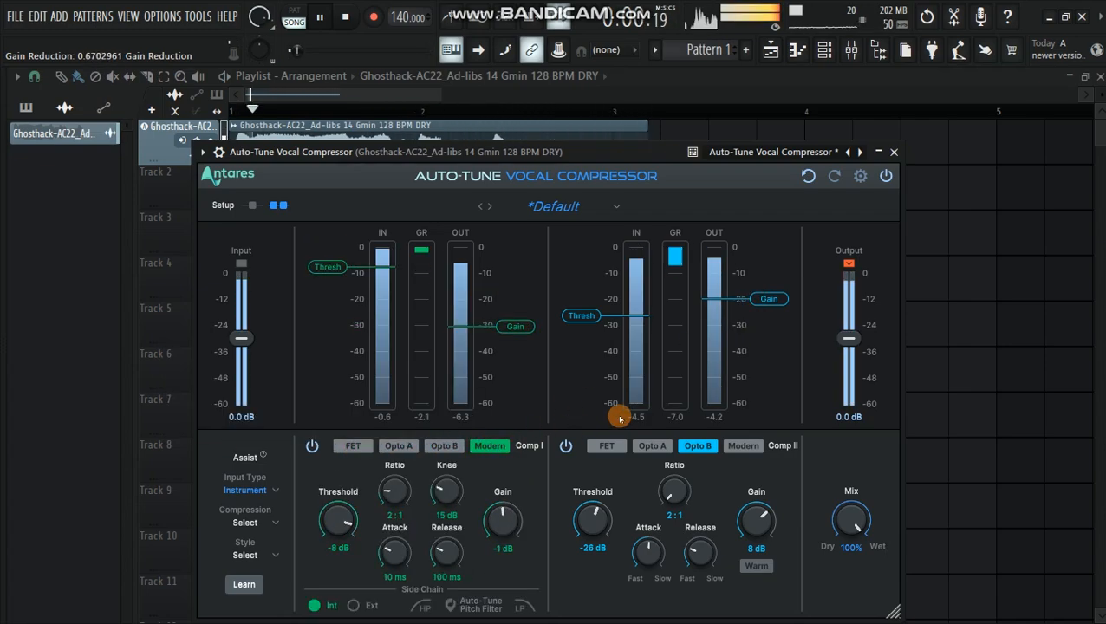
pyautogui.moveTo(502, 151); pyautogui.dragTo(514, 82)
pyautogui.press('space')
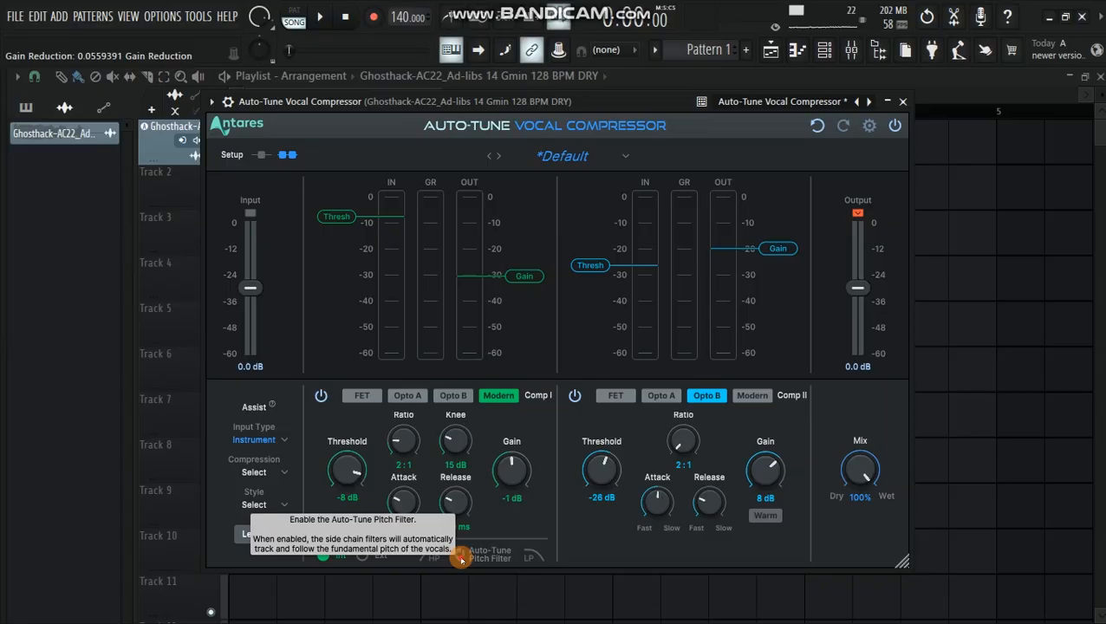
# Enable the Auto-Tune Pitch Filter in Comp I's side chain and play the vocal with the filter on and off.
pyautogui.click(461, 557)
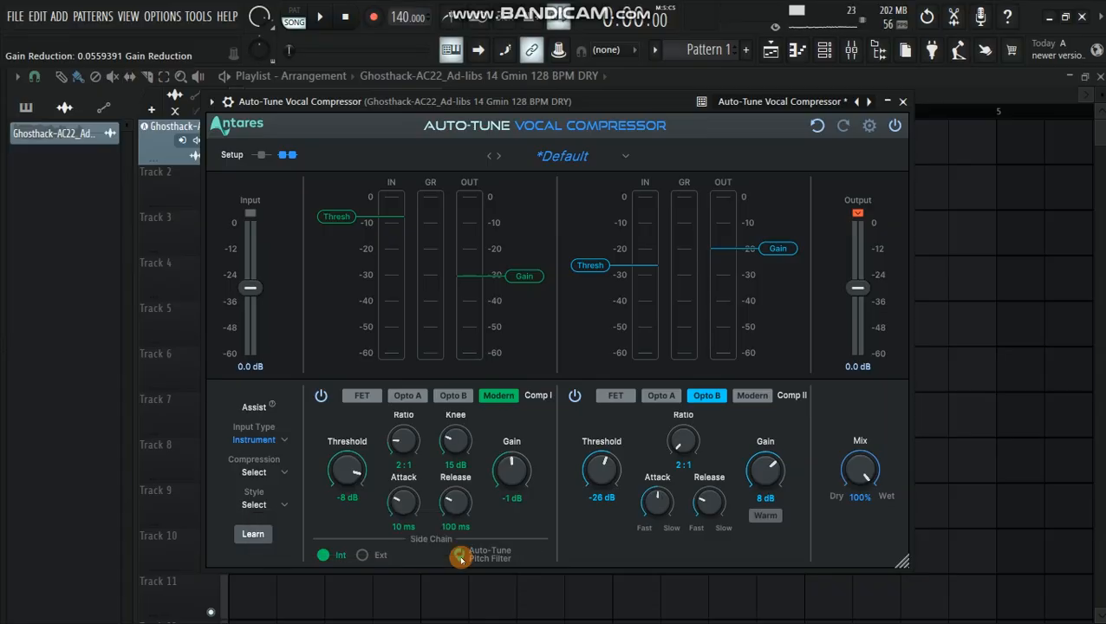
pyautogui.press('space')
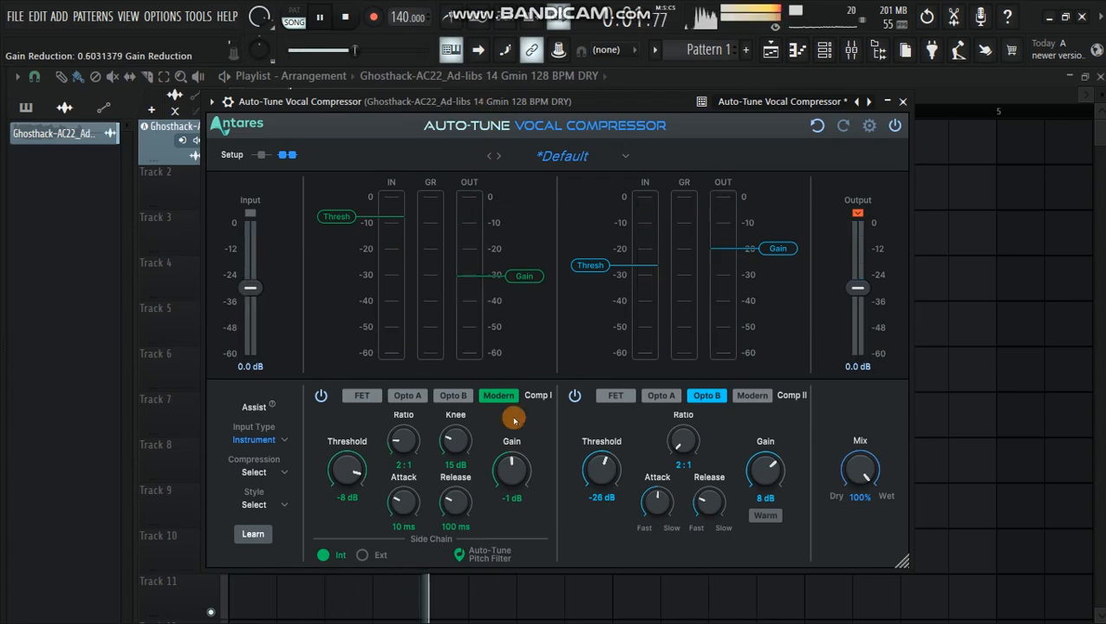
pyautogui.press('space')
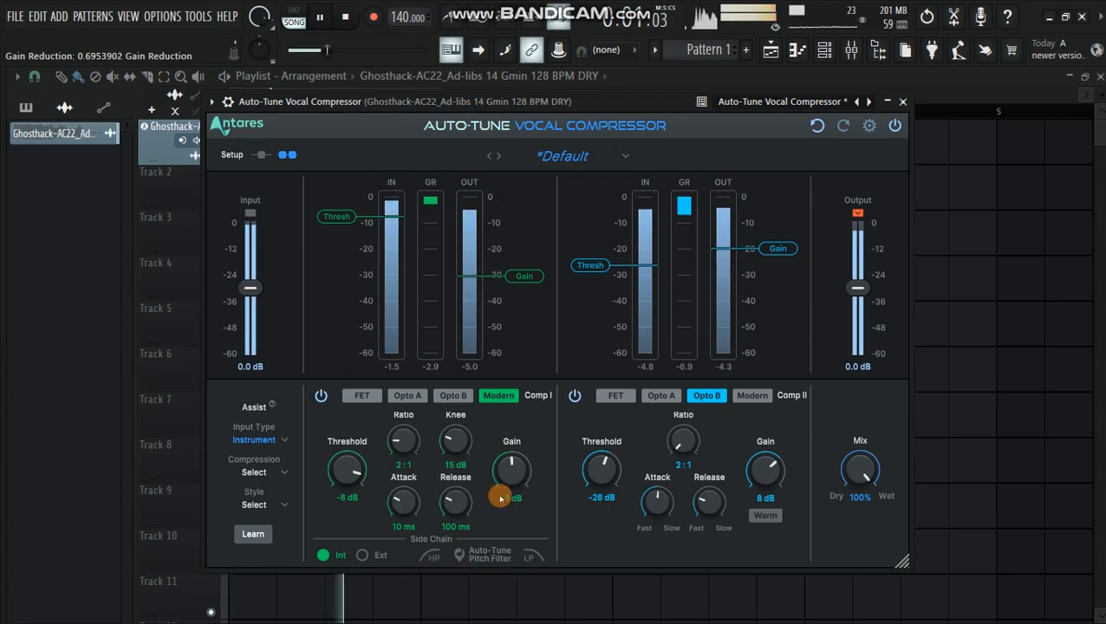
pyautogui.press('space')
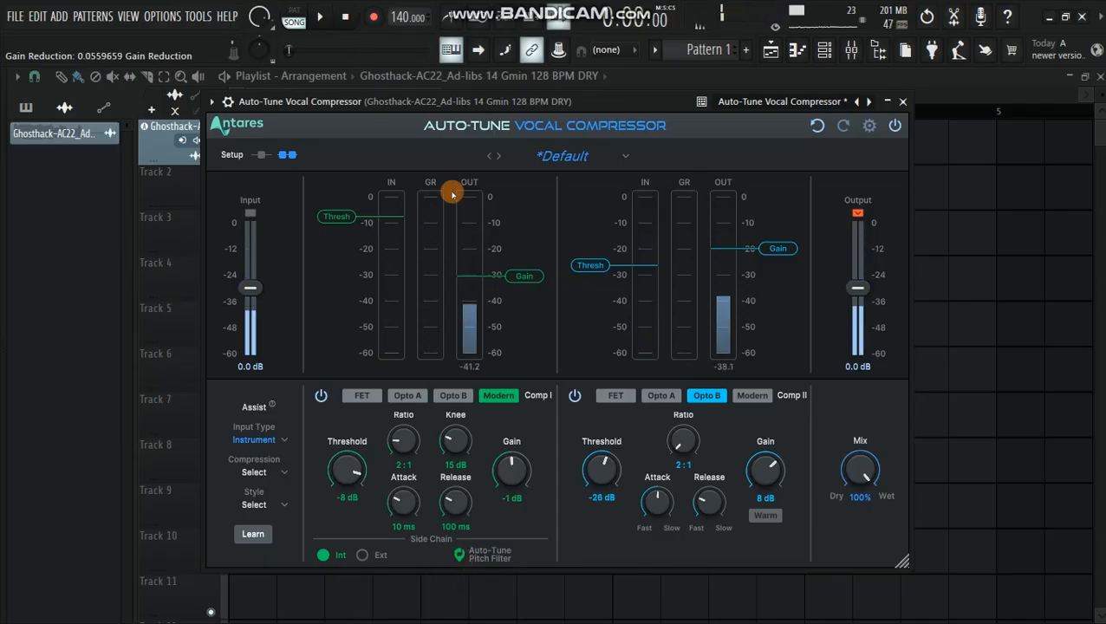
pyautogui.moveTo(455, 107); pyautogui.dragTo(412, 176)
pyautogui.press('space')
pyautogui.press('space')
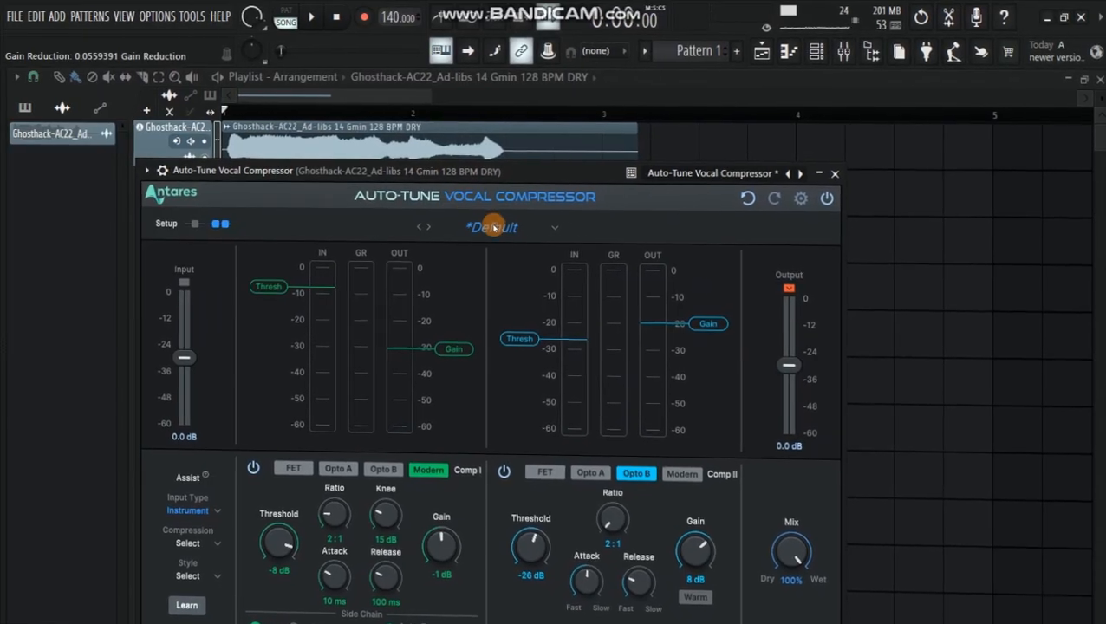
# Load the Low End control preset from the Antares presets and play the vocal through it.
pyautogui.click(488, 230)
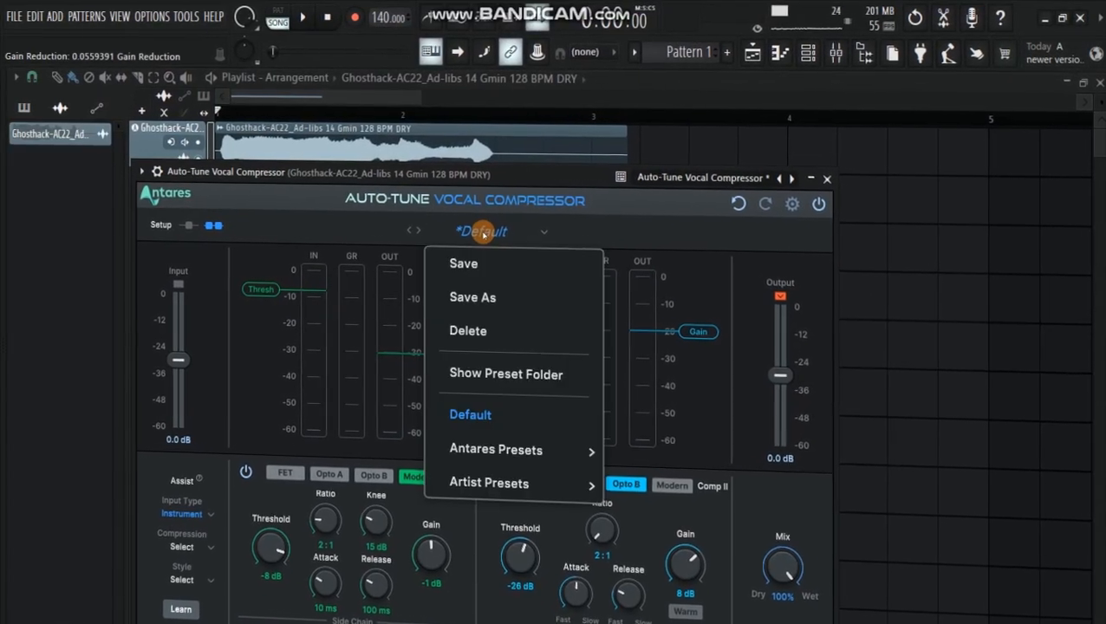
pyautogui.moveTo(507, 458)
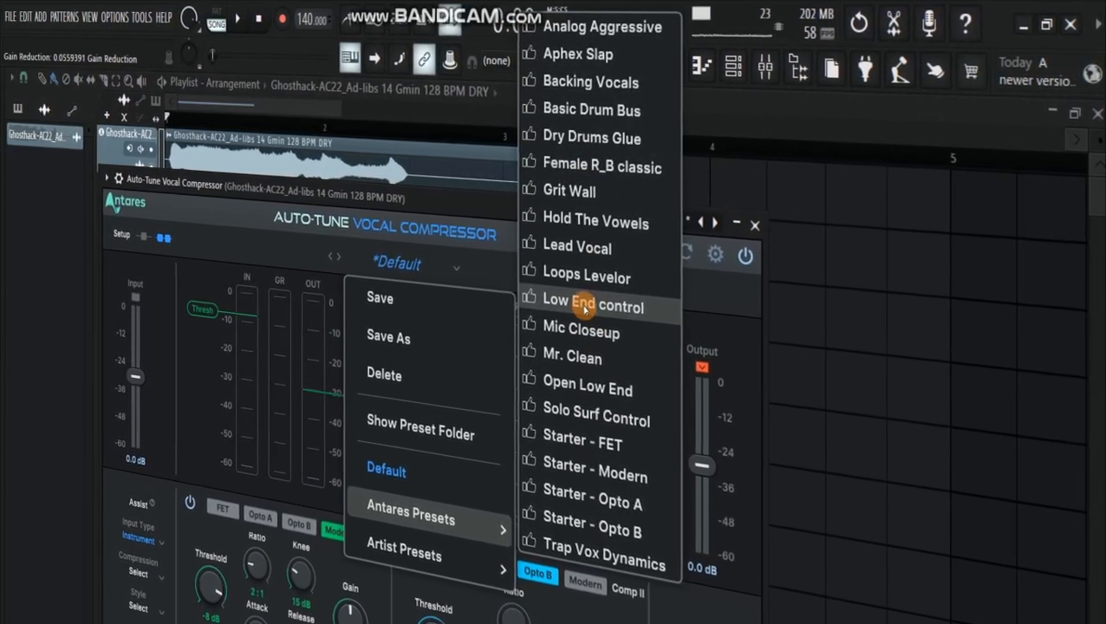
pyautogui.click(586, 303)
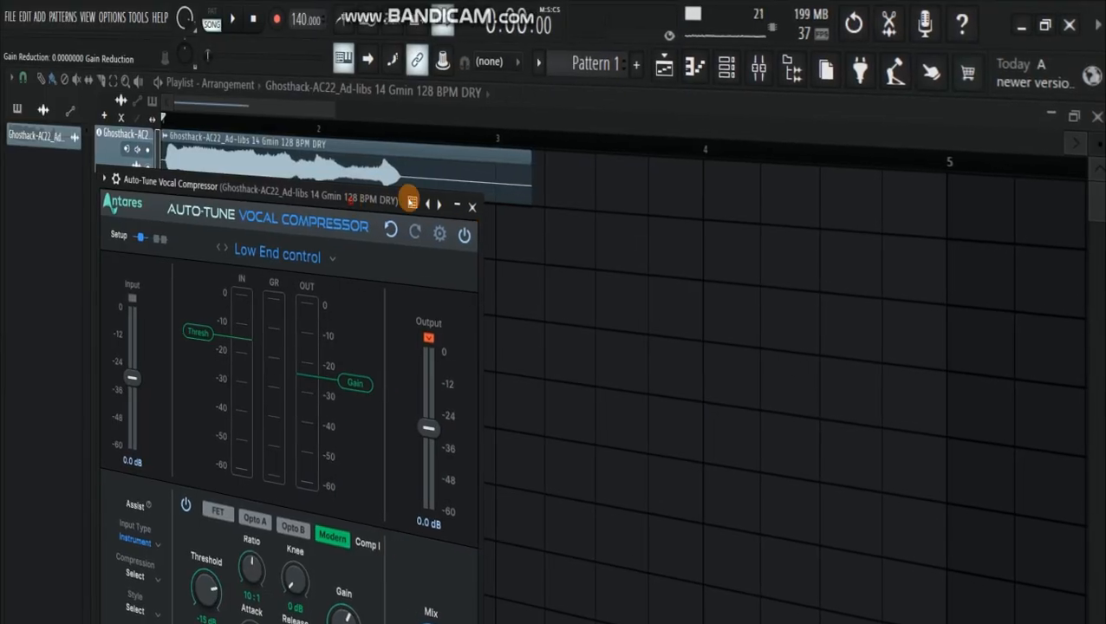
pyautogui.moveTo(410, 198); pyautogui.dragTo(673, 179)
pyautogui.moveTo(776, 139); pyautogui.dragTo(780, 139)
pyautogui.press('space')
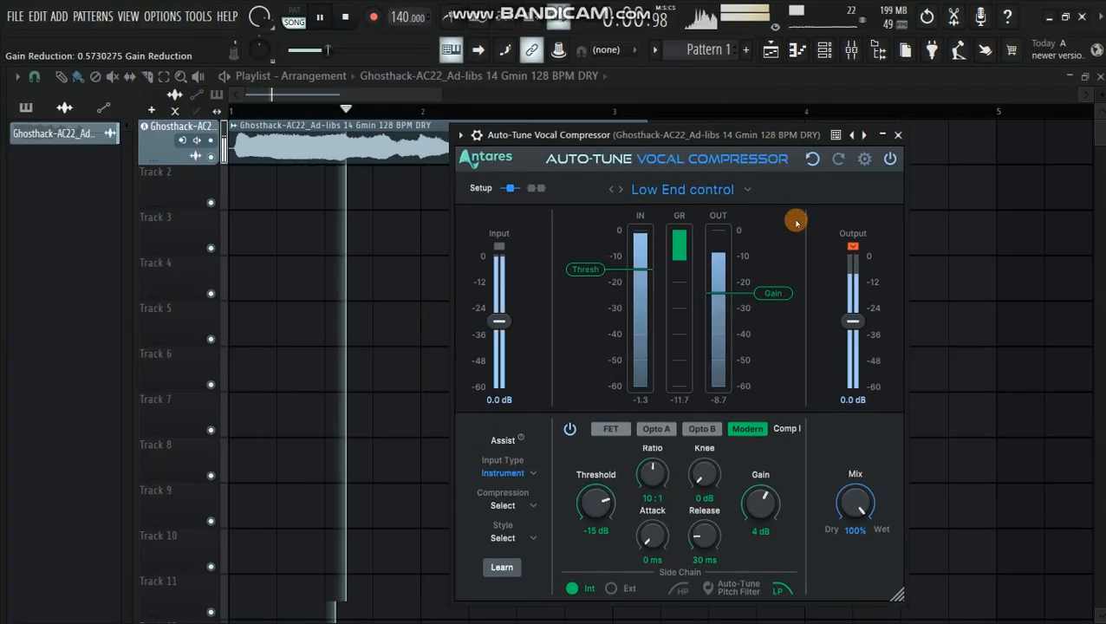
# Raise the Comp I gain to 7 dB while the vocal plays, and stop playback.
pyautogui.moveTo(780, 289)
pyautogui.mouseDown()
pyautogui.moveTo(771, 289)
pyautogui.moveTo(774, 315)
pyautogui.moveTo(771, 283)
pyautogui.mouseUp()
pyautogui.click(682, 195)
pyautogui.click(669, 135)
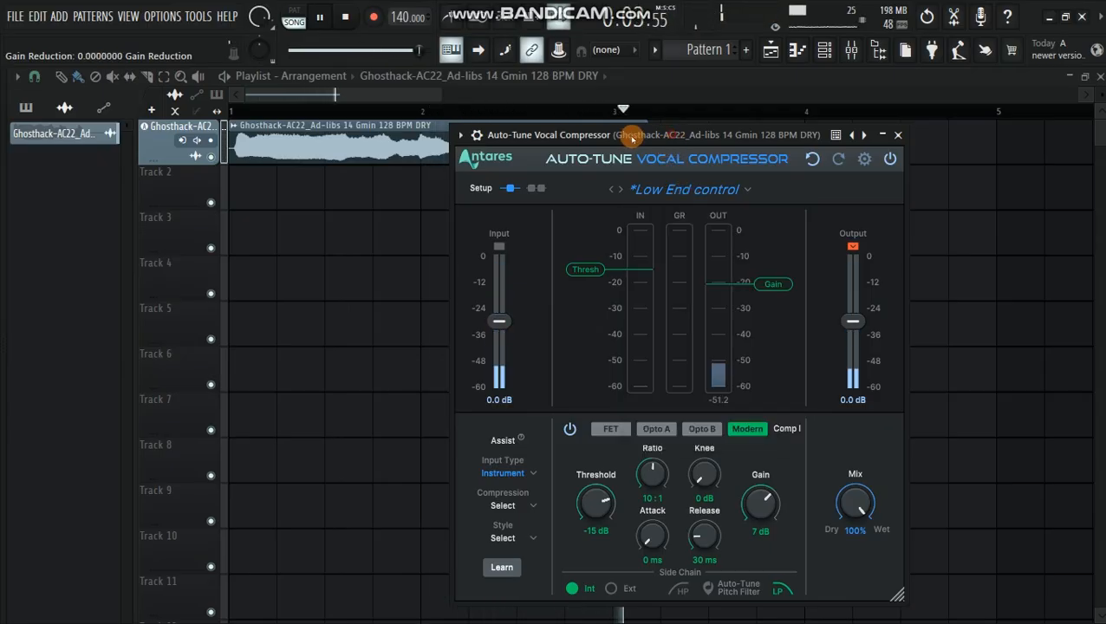
pyautogui.moveTo(670, 135); pyautogui.dragTo(615, 138)
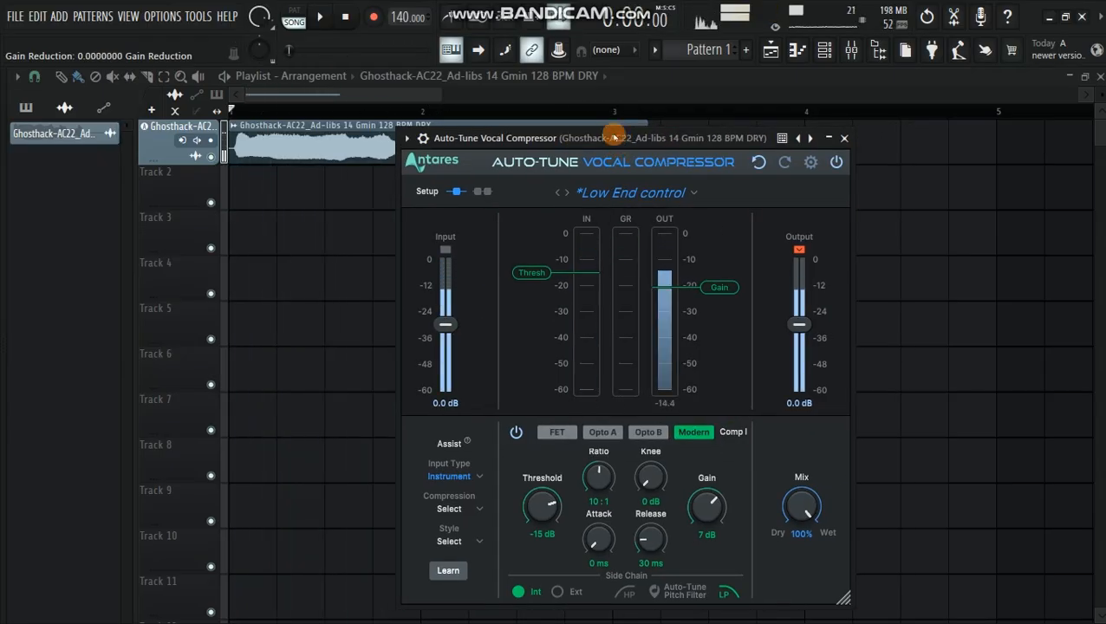
# Look through the compressor's artist presets, including the Electropoint collection, and close the preset list without loading one.
pyautogui.click(646, 193)
pyautogui.moveTo(661, 405)
pyautogui.moveTo(641, 435)
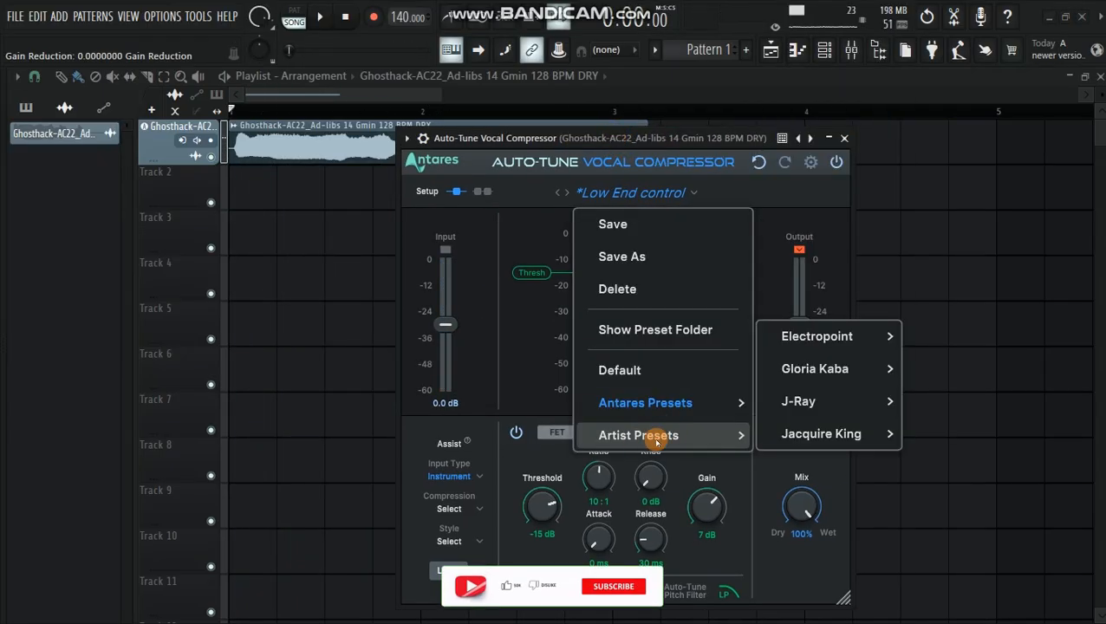
pyautogui.moveTo(821, 343)
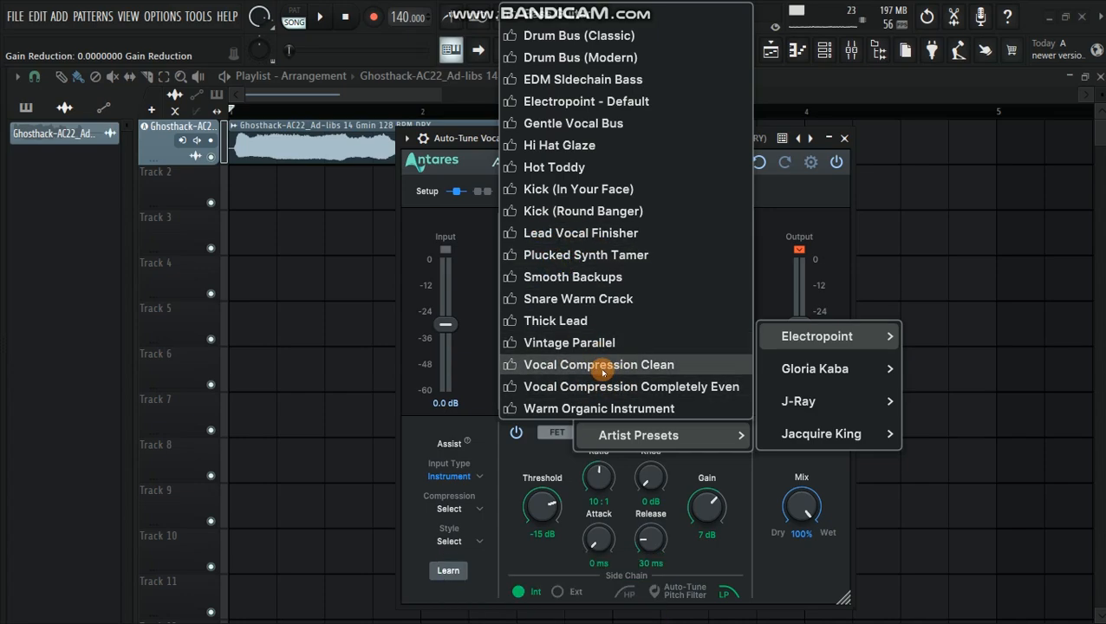
pyautogui.moveTo(870, 375)
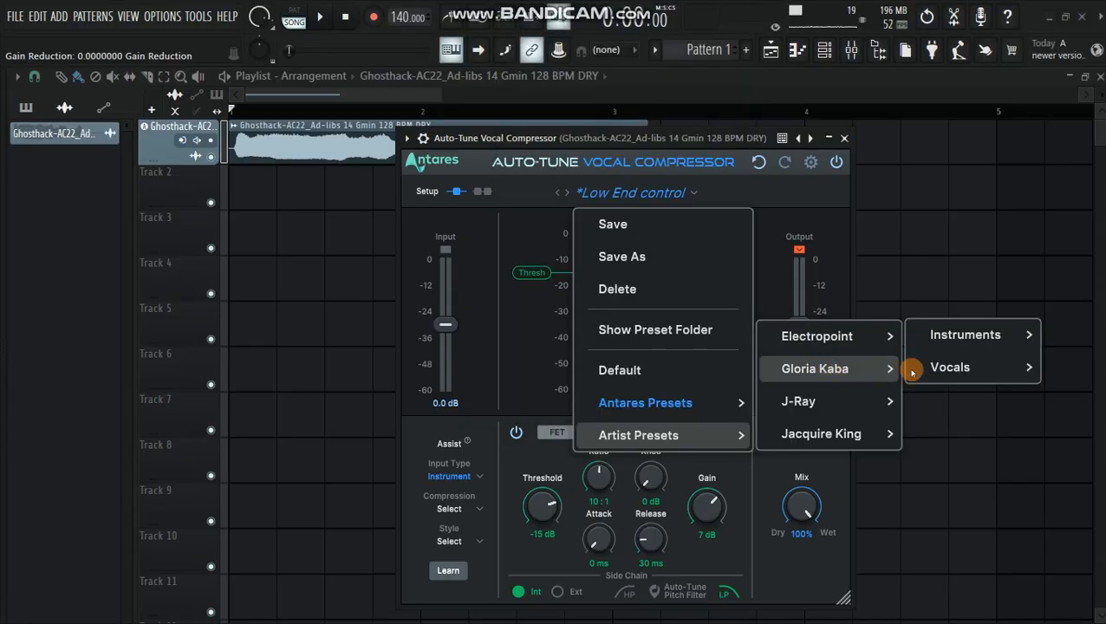
pyautogui.moveTo(951, 364)
pyautogui.moveTo(822, 433)
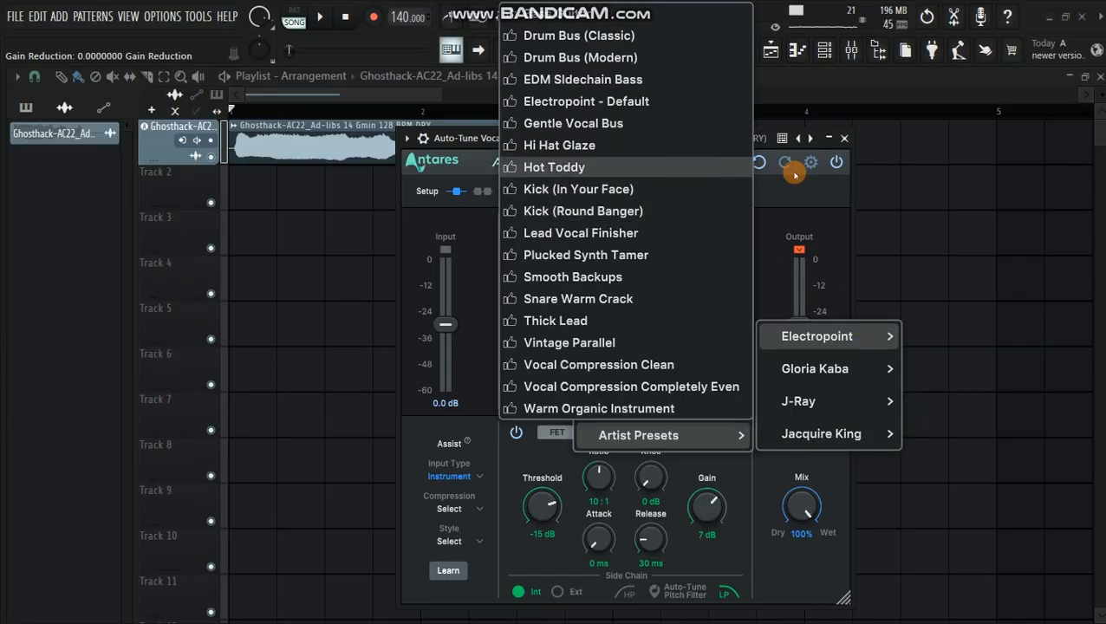
pyautogui.click(811, 231)
pyautogui.moveTo(609, 141); pyautogui.dragTo(501, 136)
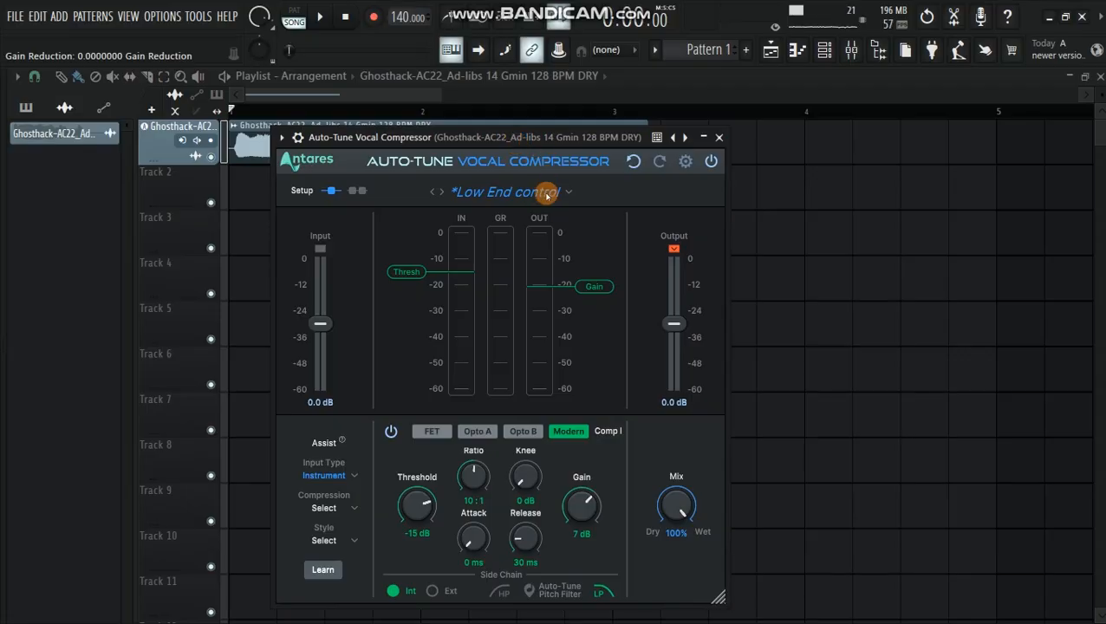
pyautogui.moveTo(501, 136); pyautogui.dragTo(476, 130)
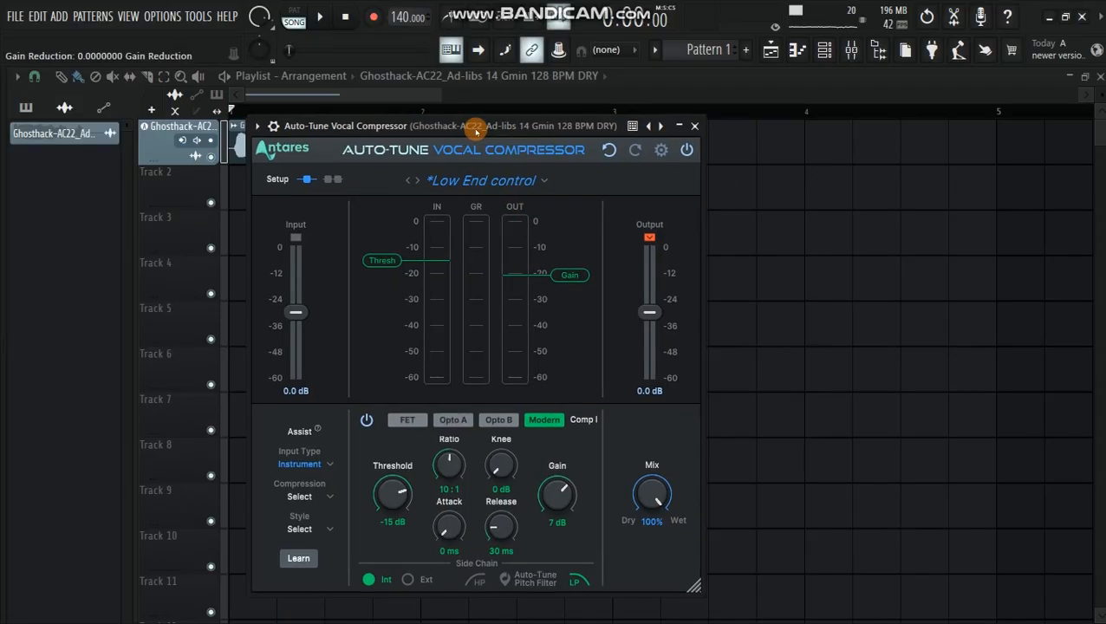